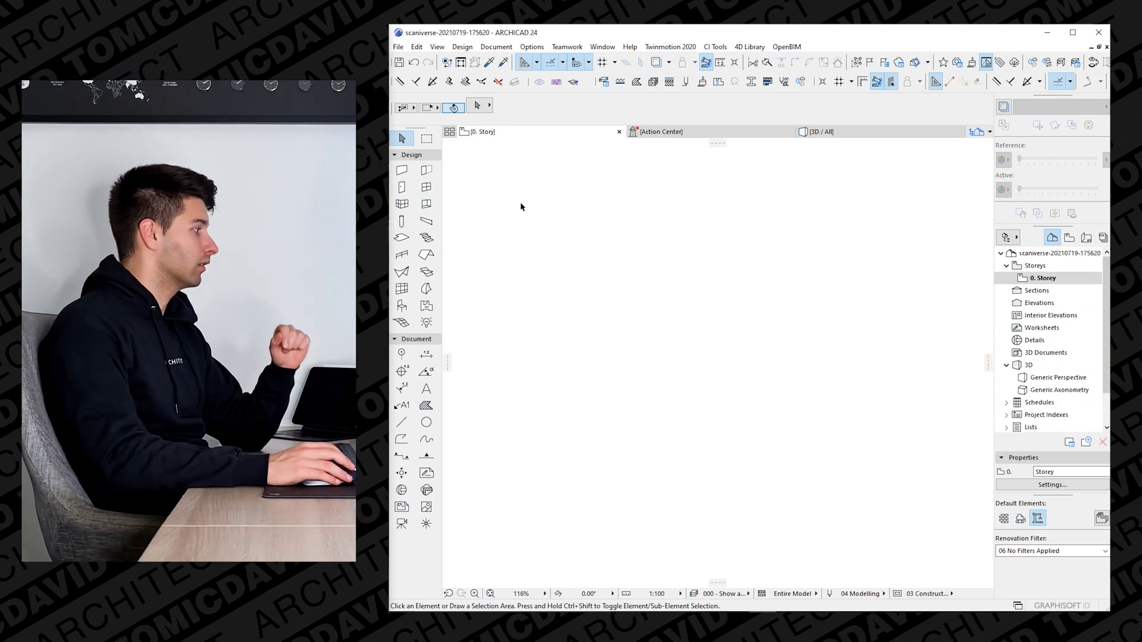
# - Locate the imported scan mesh on the 0. Story floor plan
pyautogui.click(398, 47)
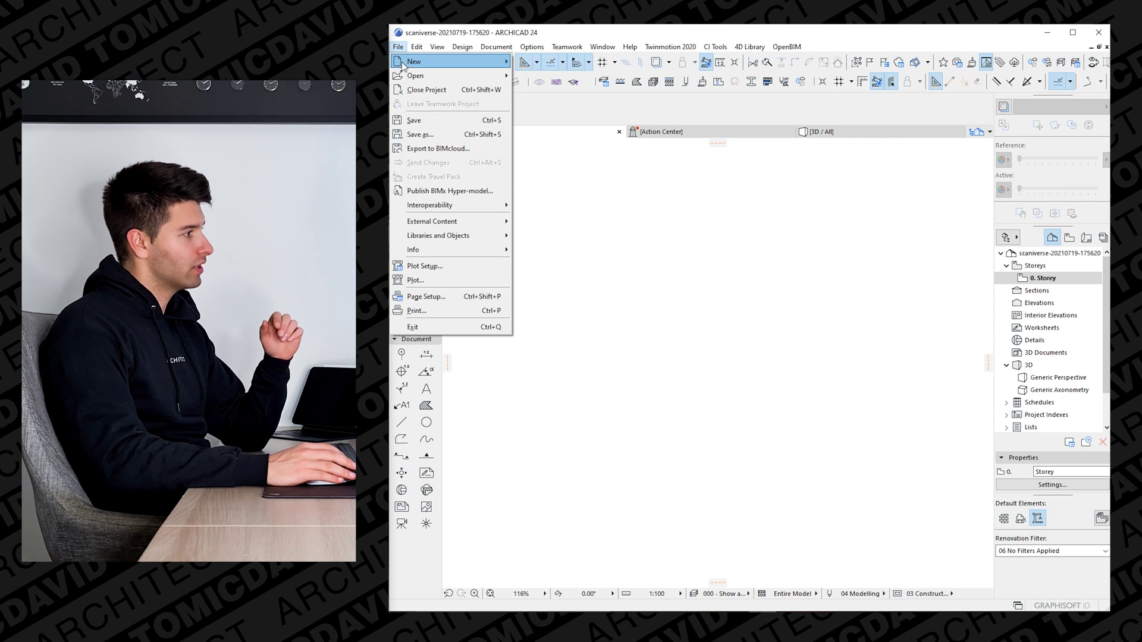
pyautogui.moveTo(416, 76)
pyautogui.click(572, 77)
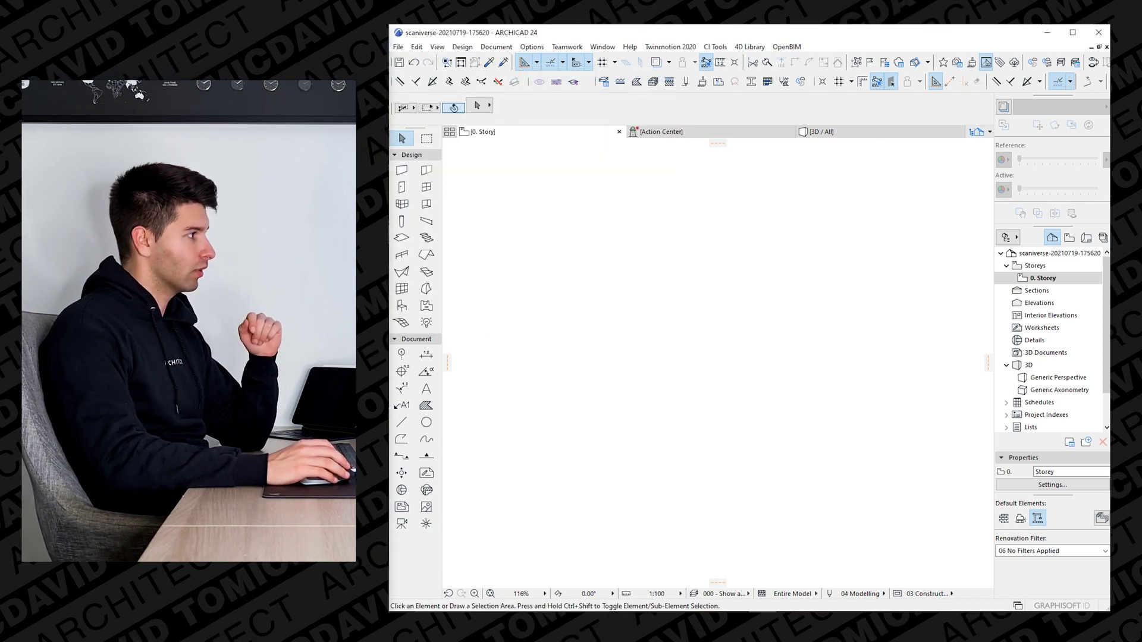
pyautogui.scroll(-5, 759, 381)
pyautogui.moveTo(762, 397); pyautogui.dragTo(739, 258, button='middle')
pyautogui.scroll(-1, 739, 257)
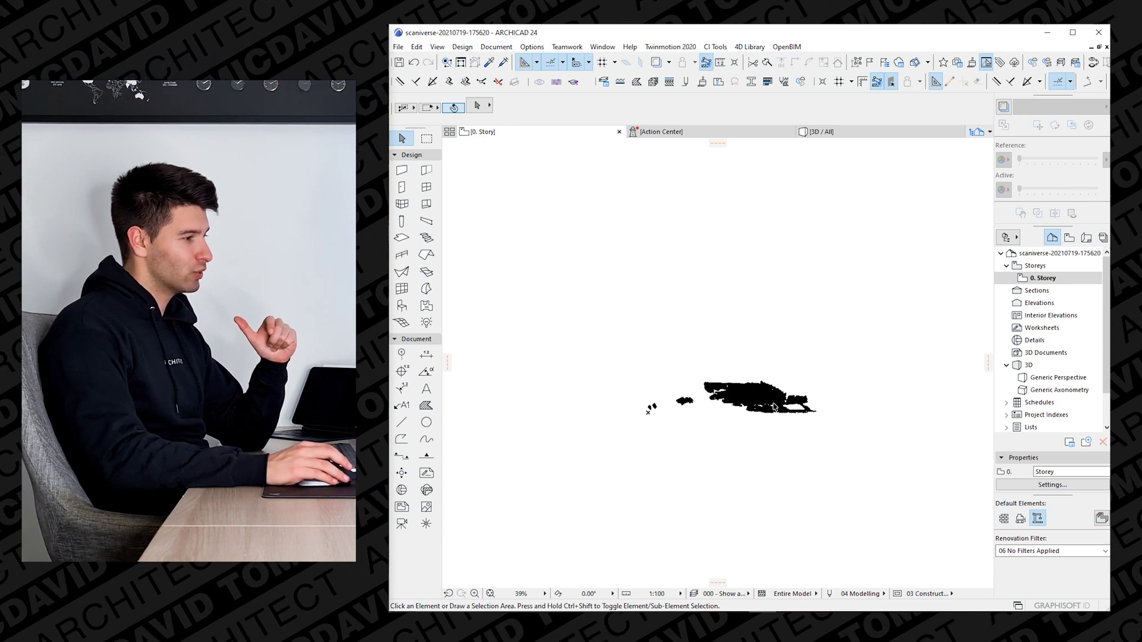
pyautogui.scroll(3, 773, 431)
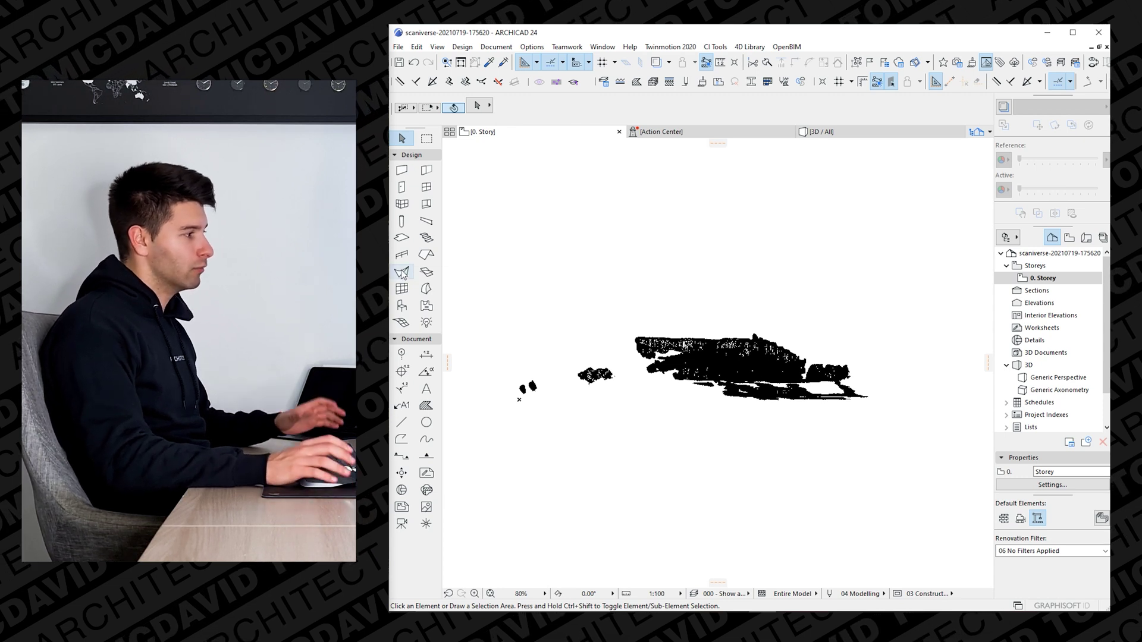
# - Draw a straight external wall upward at 90° from the project origin as a reference for the scan mesh
pyautogui.click(401, 170)
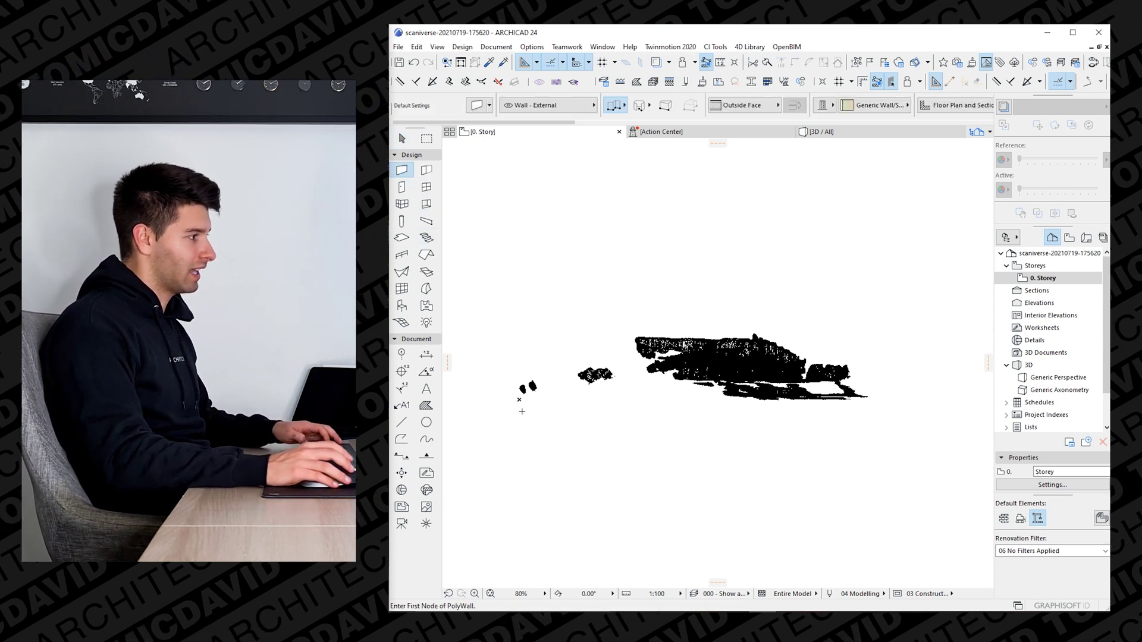
pyautogui.click(518, 399)
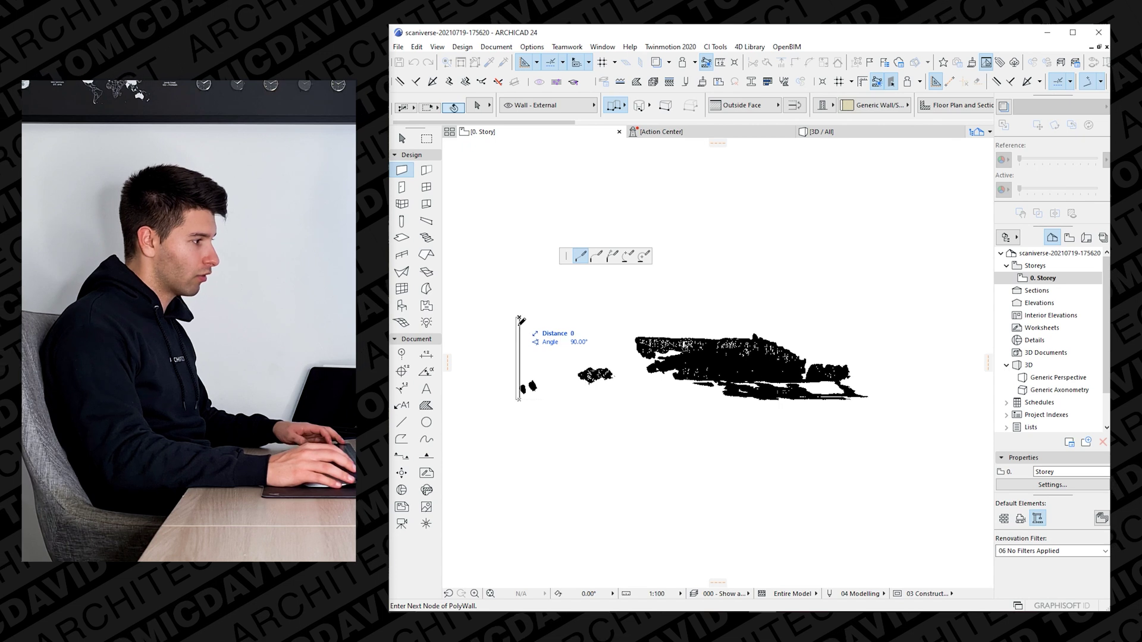
pyautogui.doubleClick(519, 320)
pyautogui.press('Escape')
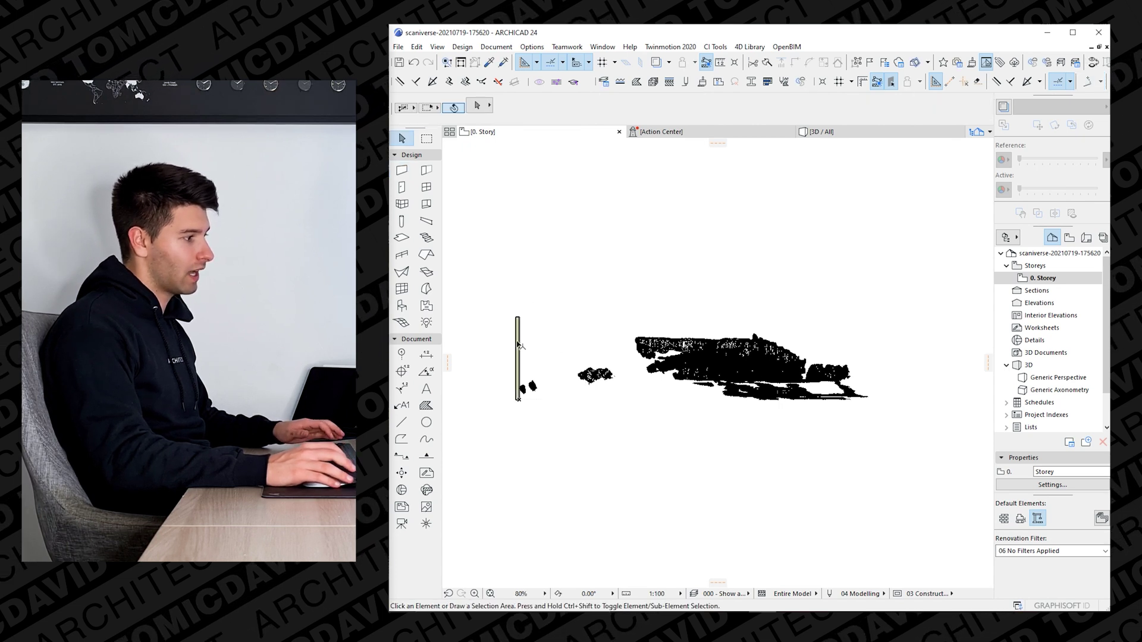
# - In the 3D view, move the scan mesh from its upper corner to the wall's base corner at the origin
pyautogui.moveTo(863, 139)
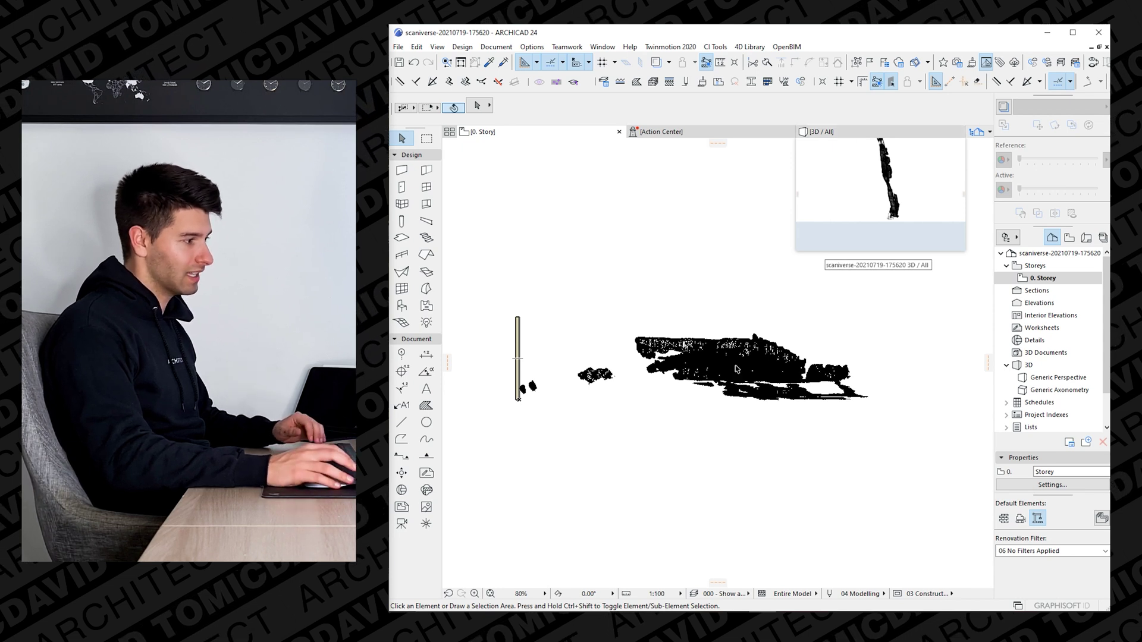
pyautogui.click(846, 130)
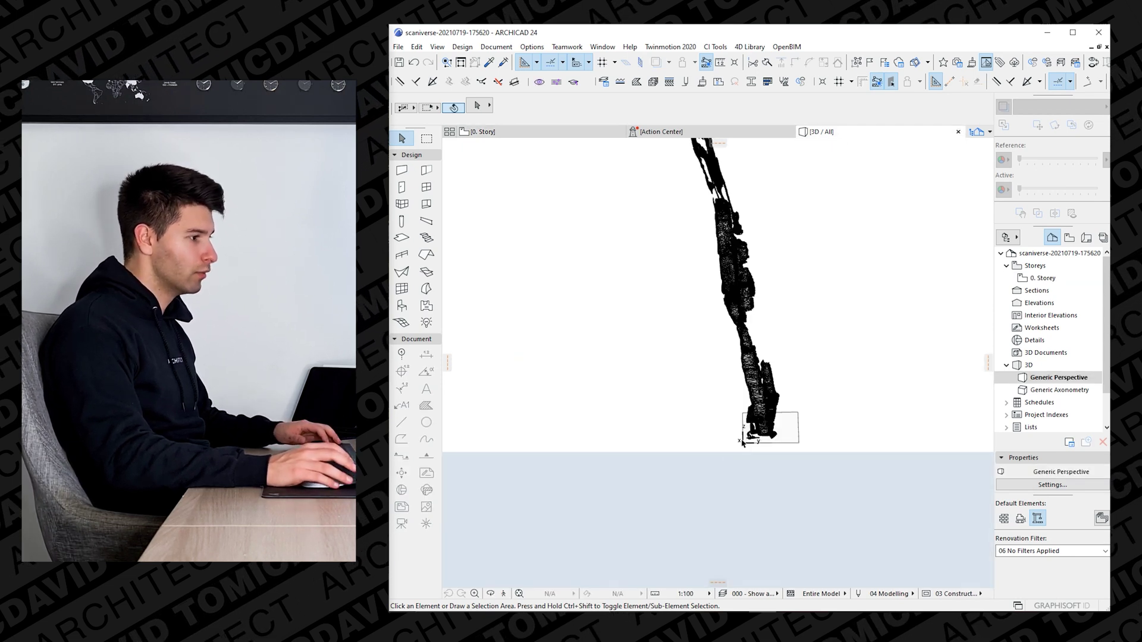
pyautogui.keyDown('shift'); pyautogui.moveTo(790, 426); pyautogui.dragTo(737, 437, button='middle'); pyautogui.keyUp('shift')
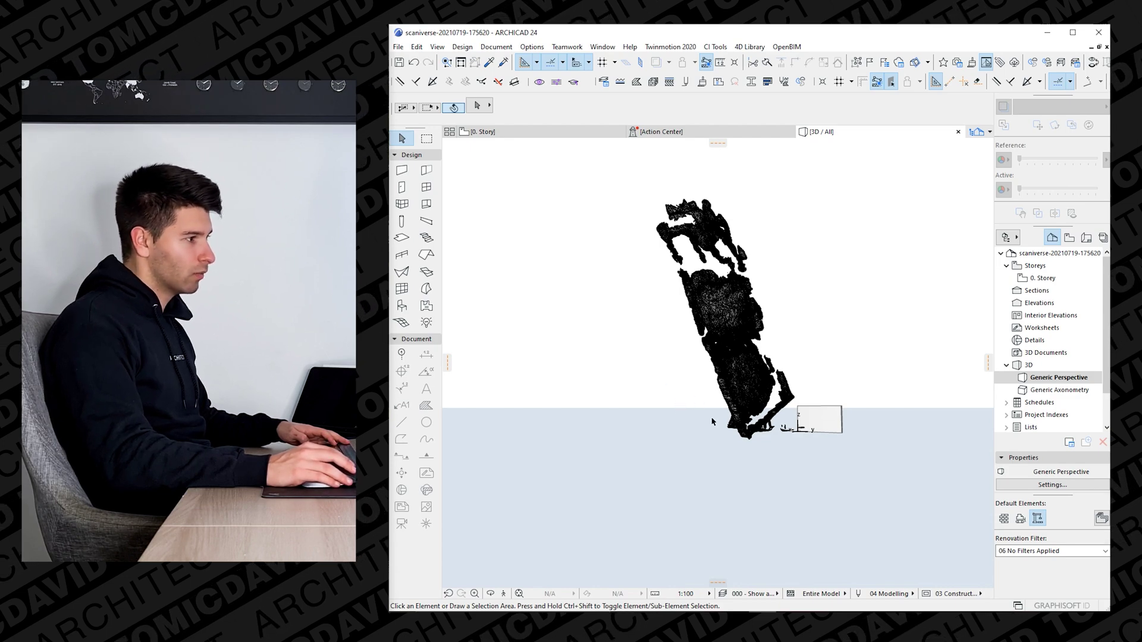
pyautogui.scroll(5, 687, 232)
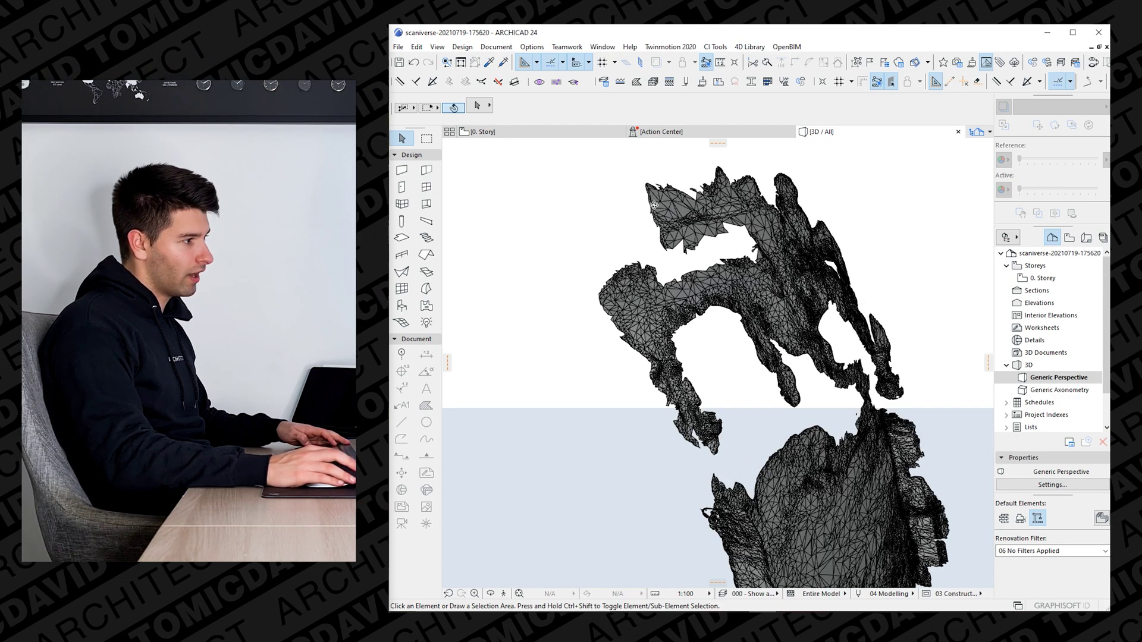
pyautogui.keyDown('shift'); pyautogui.moveTo(687, 235); pyautogui.dragTo(662, 239, button='middle'); pyautogui.keyUp('shift')
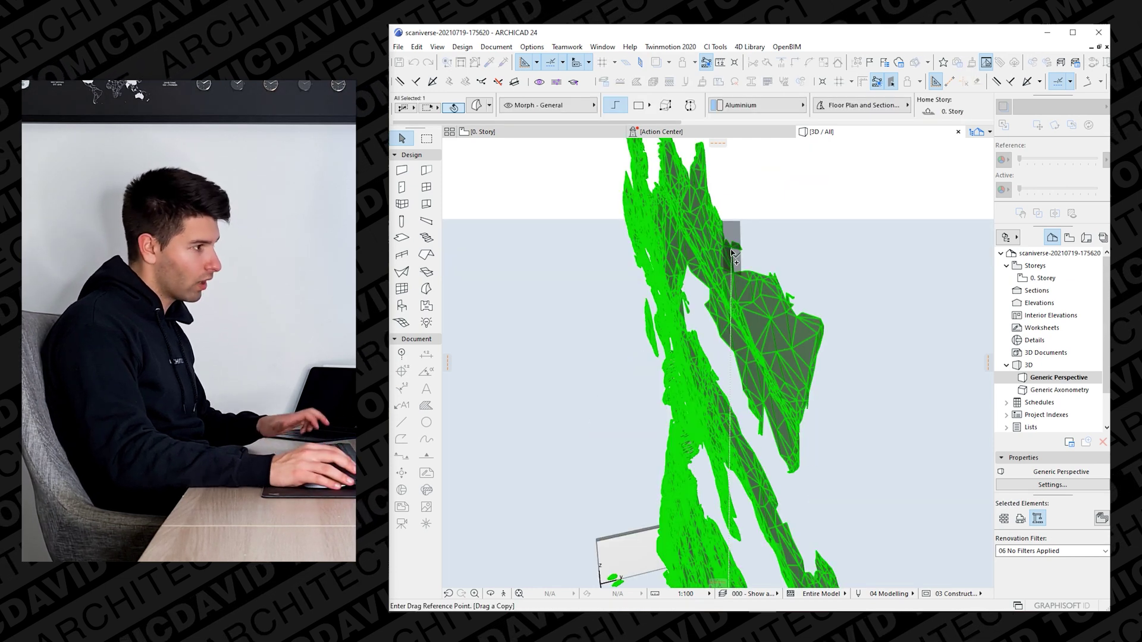
pyautogui.click(732, 252)
pyautogui.scroll(3, 767, 309)
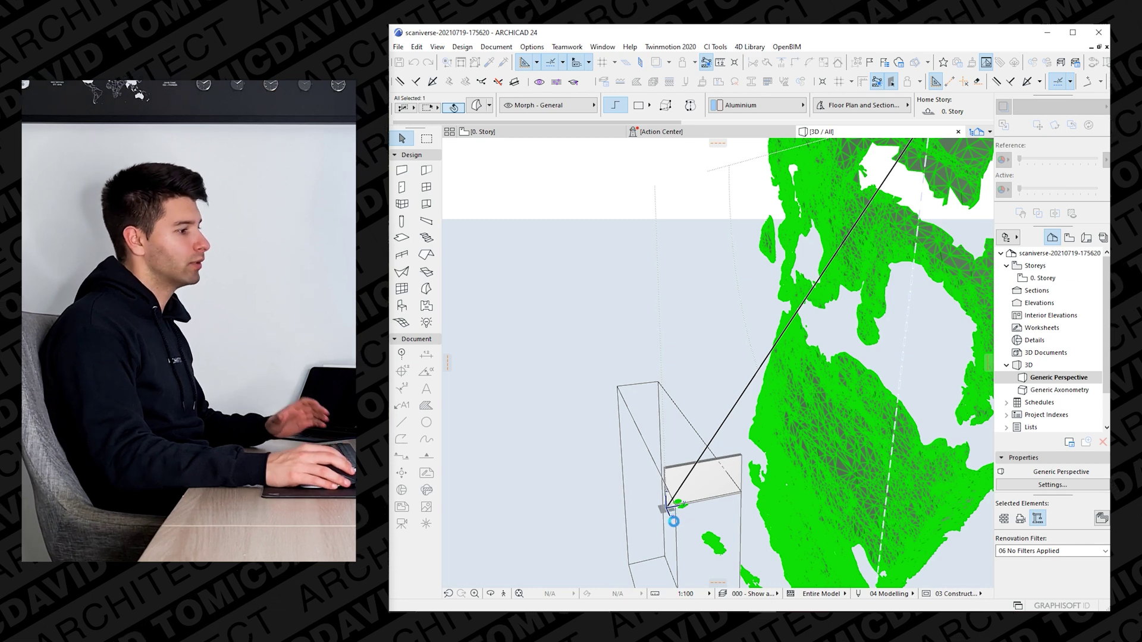
pyautogui.scroll(-5, 606, 239)
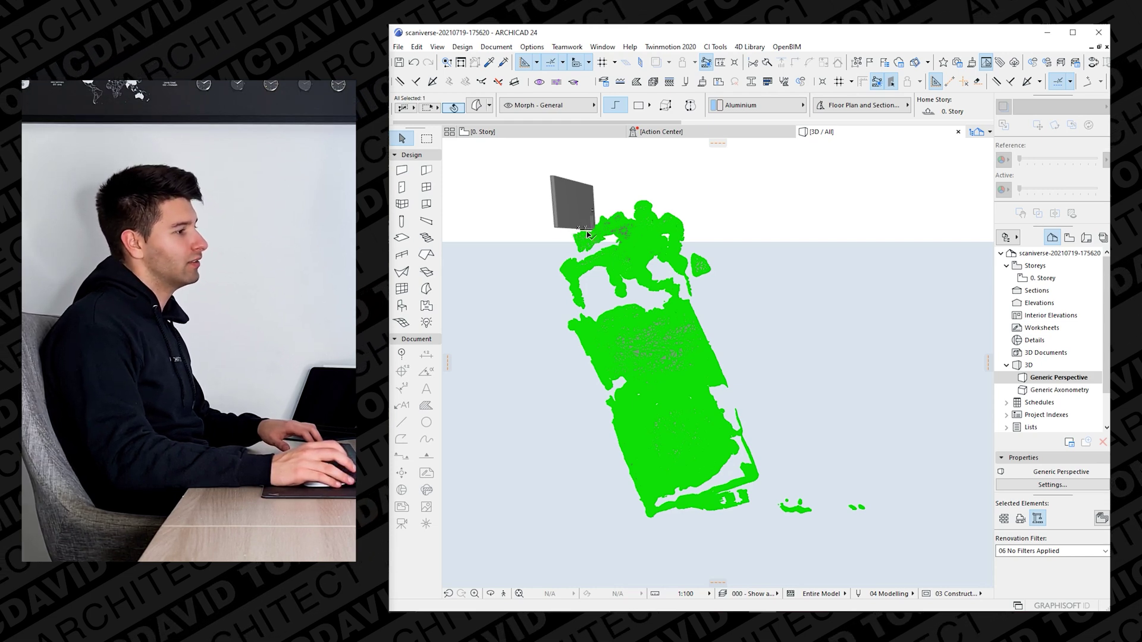
# - Rotate the scan mesh about the wall's base corner to square it up with the project axes
pyautogui.scroll(10, 575, 226)
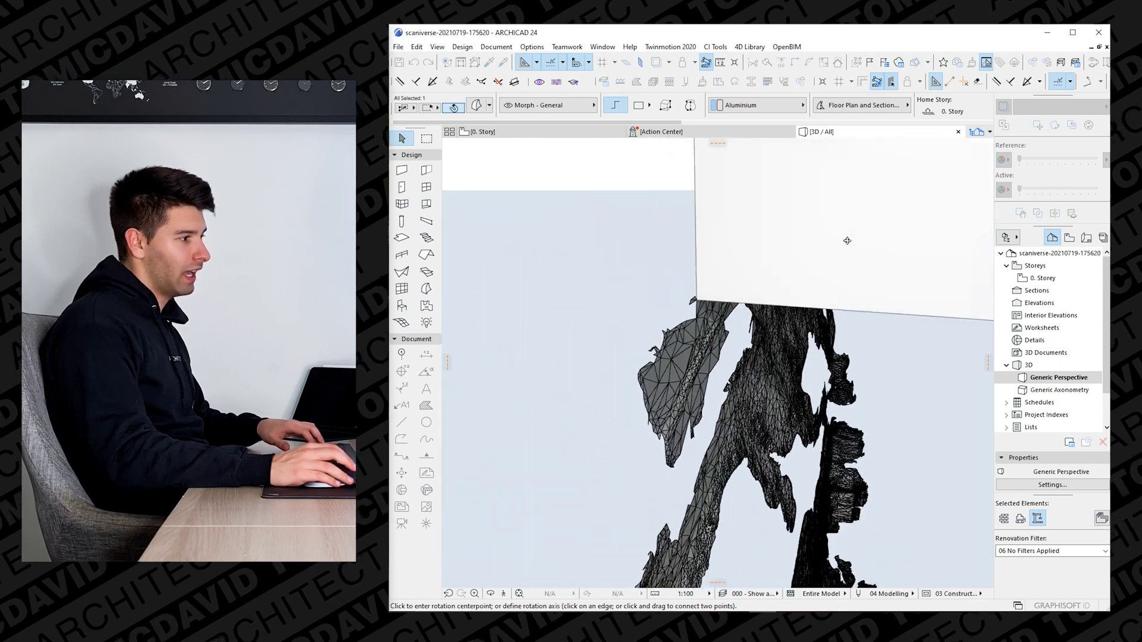
pyautogui.scroll(10, 855, 244)
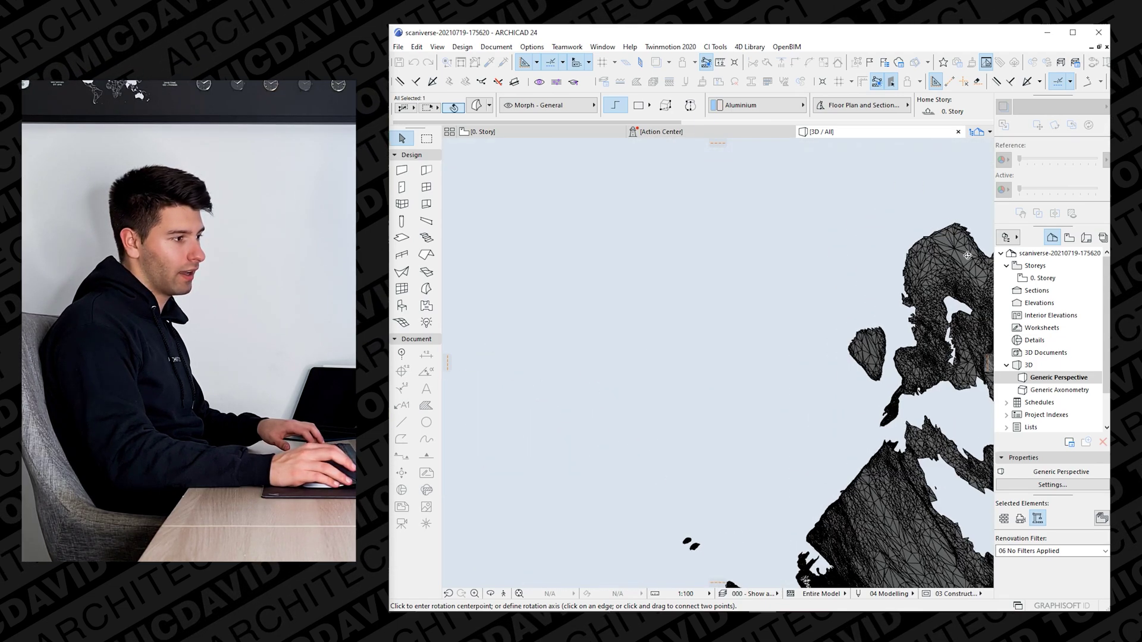
pyautogui.scroll(-3, 923, 311)
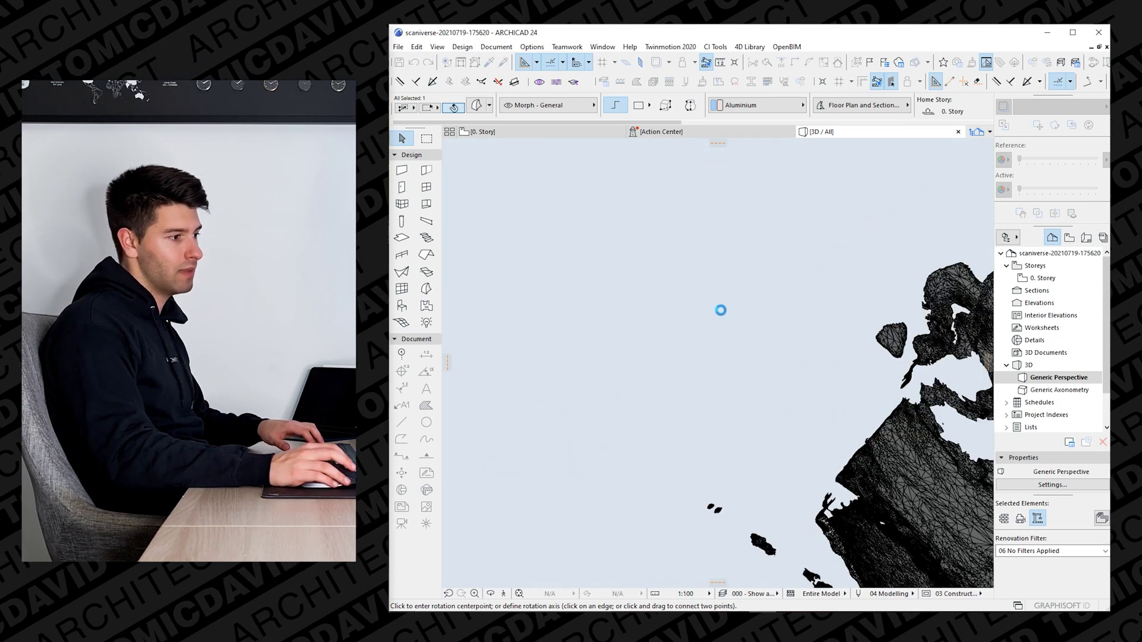
pyautogui.scroll(-10, 891, 334)
pyautogui.scroll(3, 734, 303)
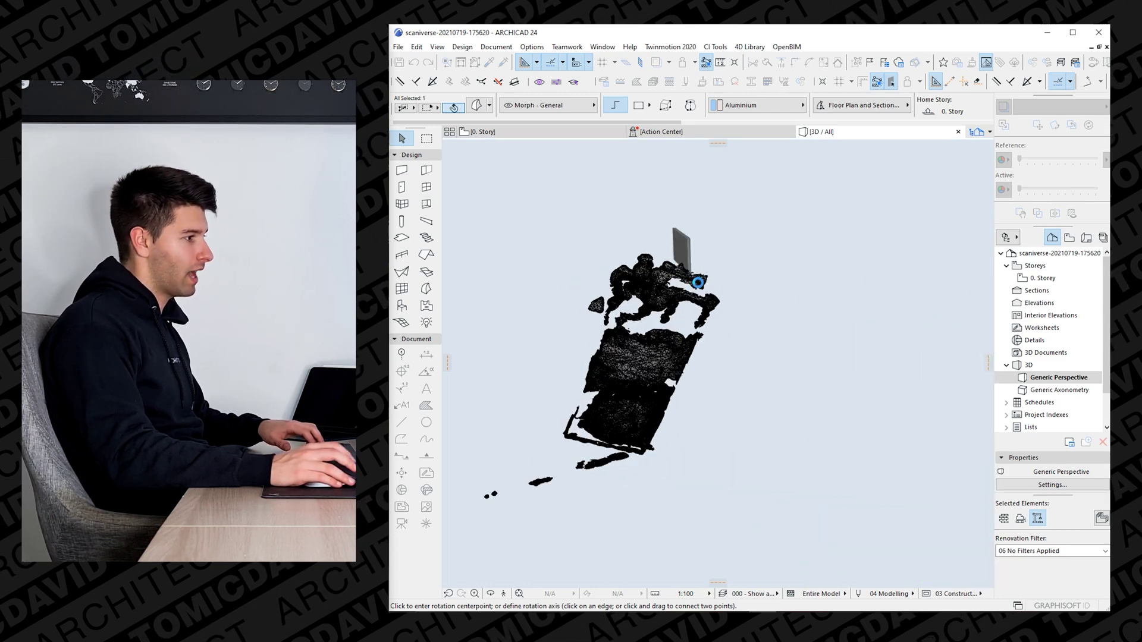
pyautogui.click(698, 282)
pyautogui.scroll(5, 834, 301)
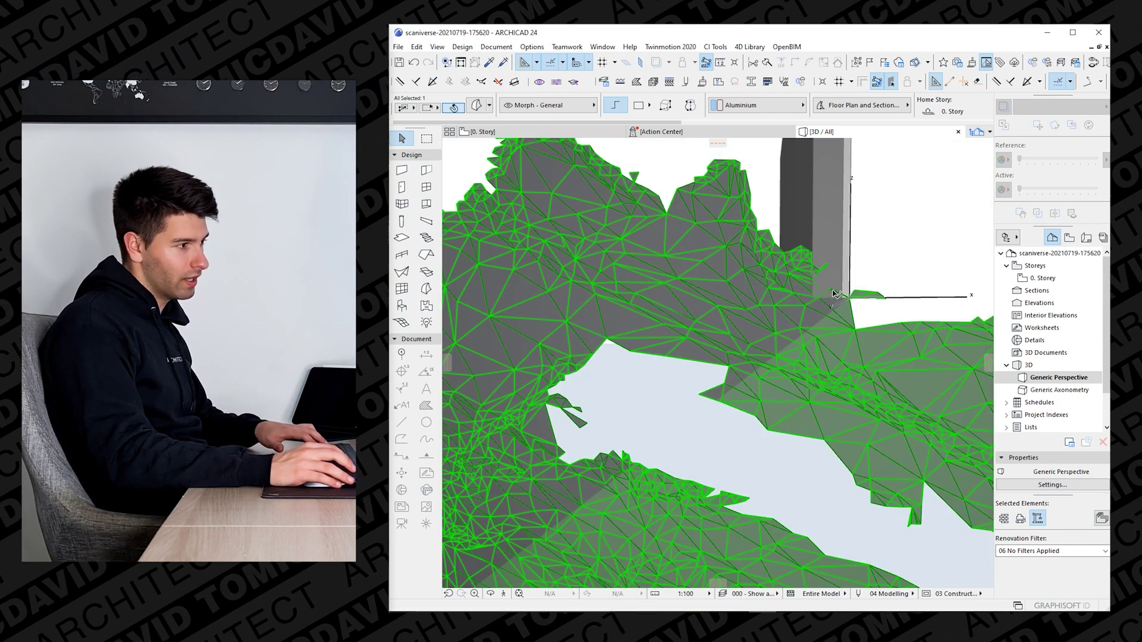
pyautogui.press('o')
pyautogui.click(833, 292)
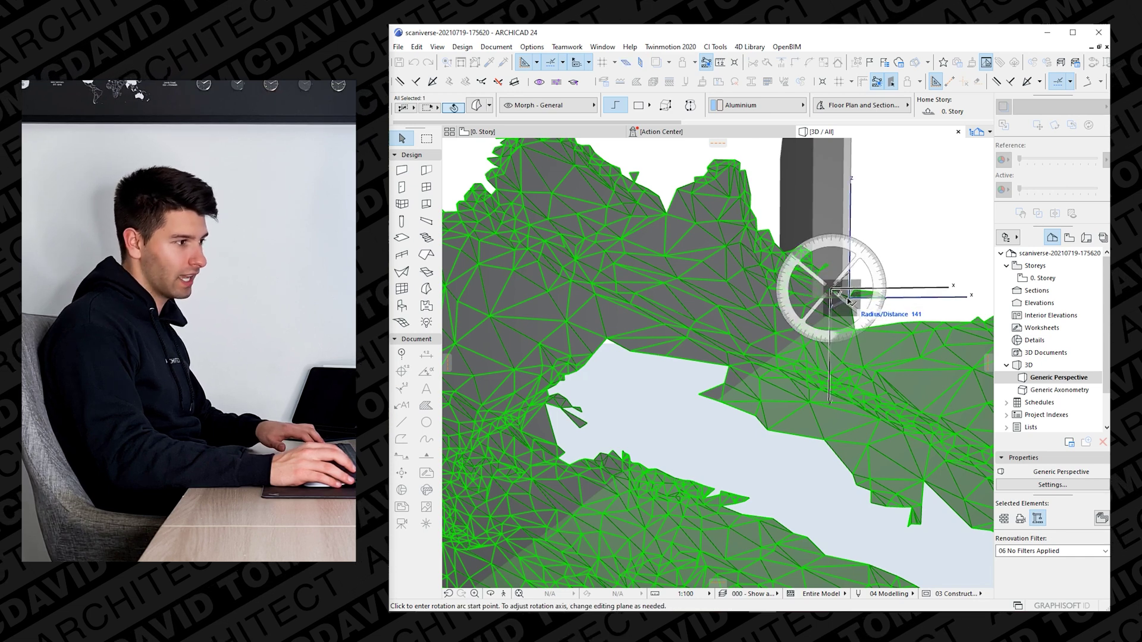
pyautogui.click(852, 297)
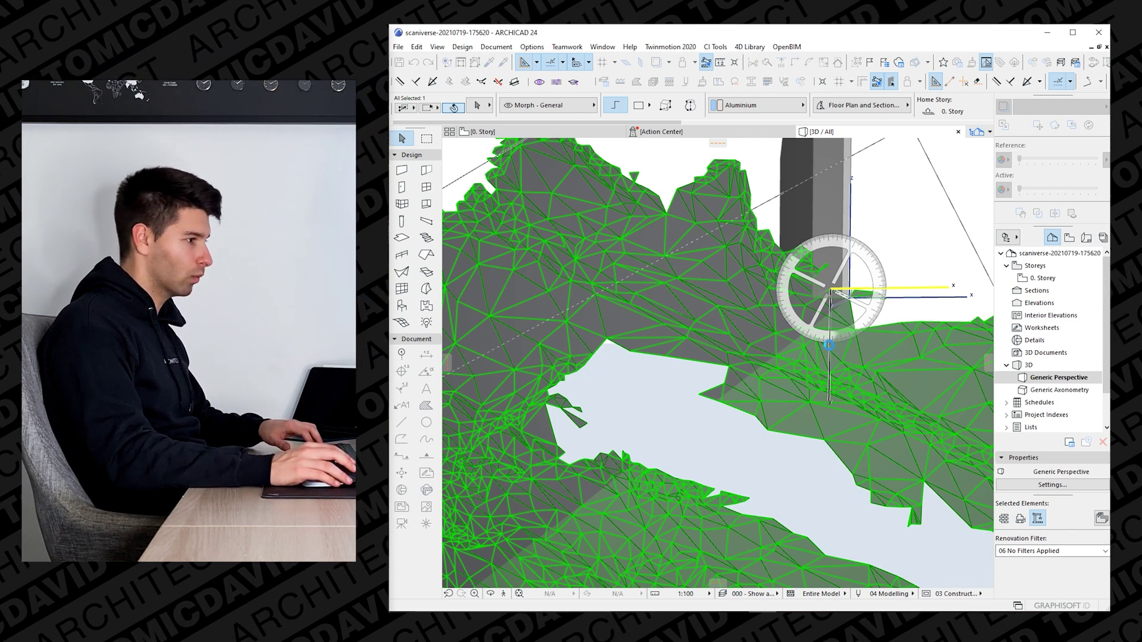
pyautogui.scroll(-5, 828, 344)
pyautogui.click(813, 346)
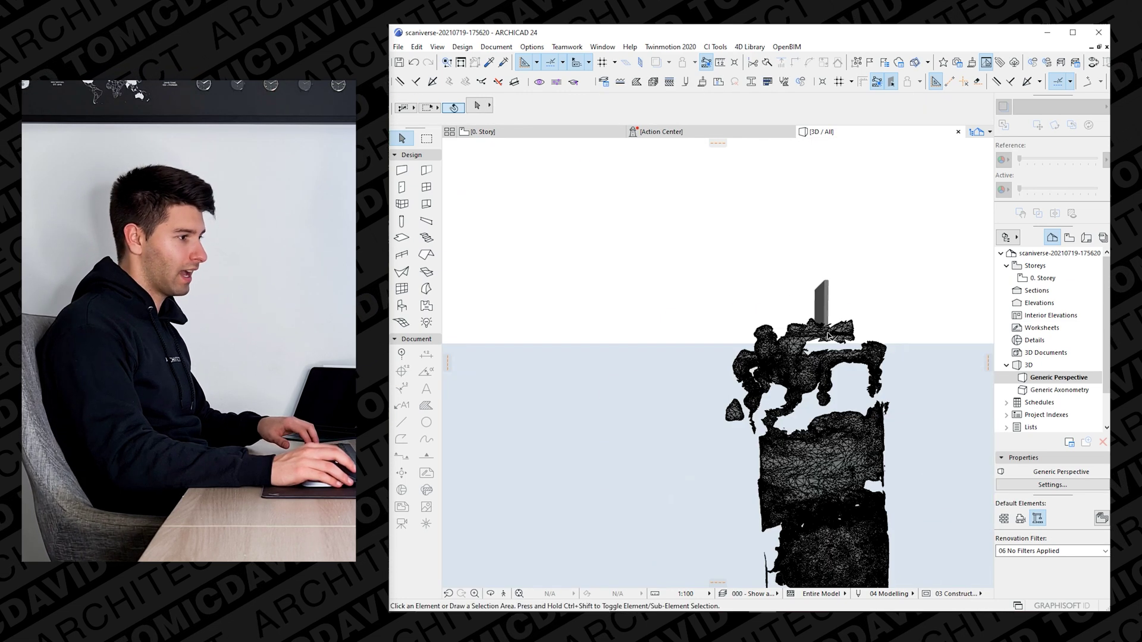
# - Rotate the scan mesh in the plane of the wall's face so that it lies flat
pyautogui.keyDown('shift'); pyautogui.moveTo(813, 346); pyautogui.dragTo(770, 330, button='middle'); pyautogui.keyUp('shift')
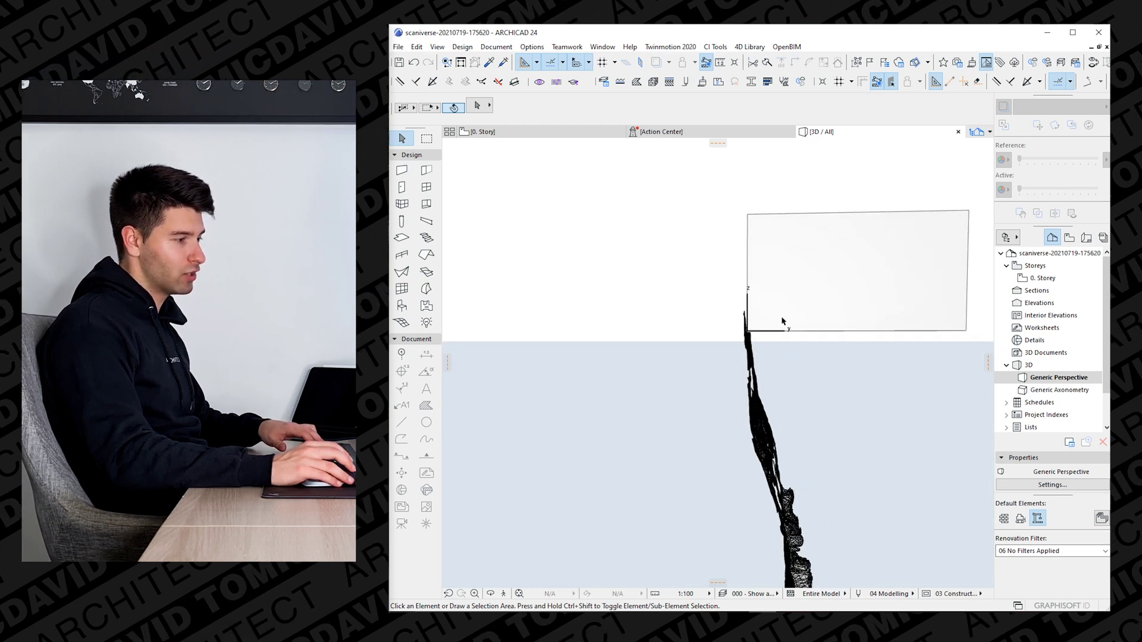
pyautogui.hotkey('ctrl', 'a')
pyautogui.hotkey('ctrl', 'e')
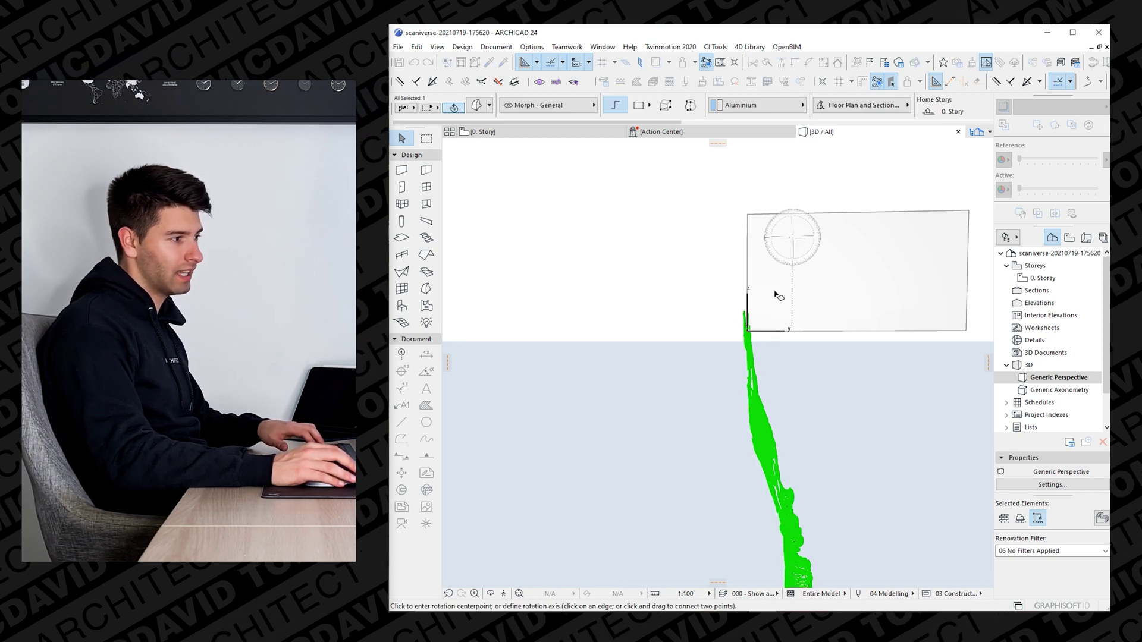
pyautogui.click(781, 300)
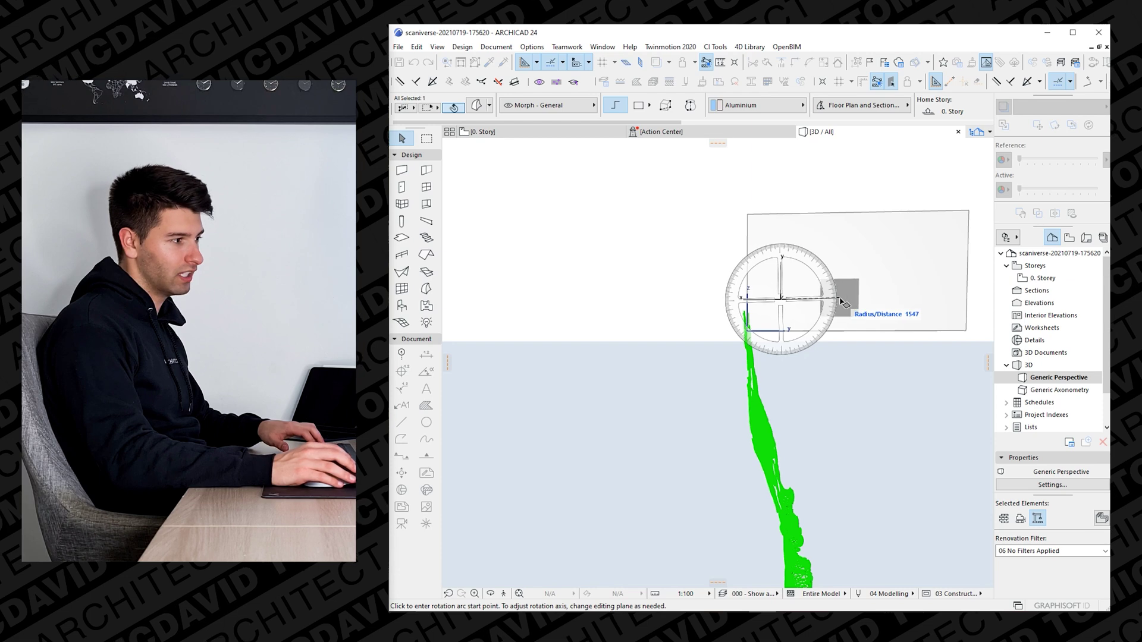
pyautogui.click(861, 300)
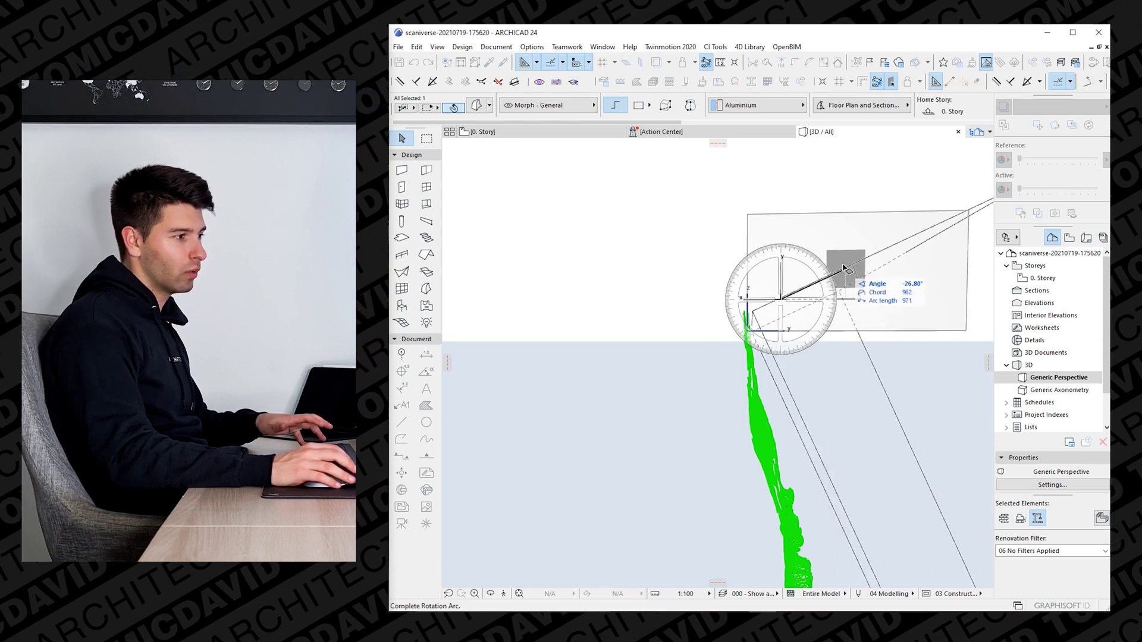
pyautogui.click(781, 232)
pyautogui.press('Escape')
pyautogui.keyDown('shift'); pyautogui.moveTo(752, 440); pyautogui.dragTo(735, 363, button='middle'); pyautogui.keyUp('shift')
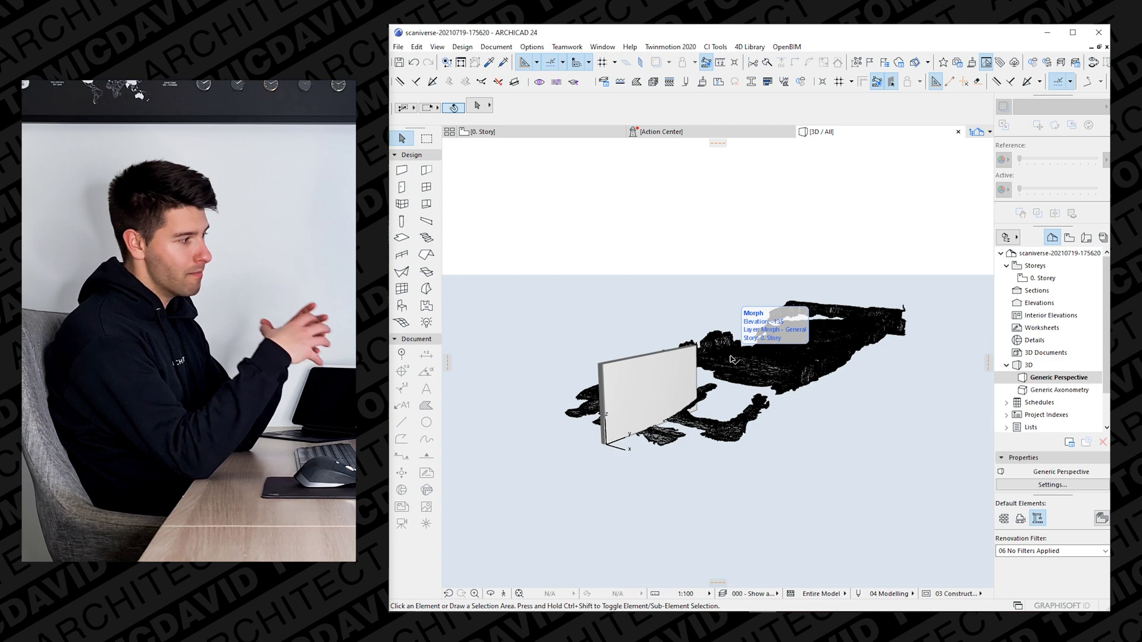
# - Delete the reference wall standing over the scan mesh and view the mesh up close
pyautogui.click(731, 359)
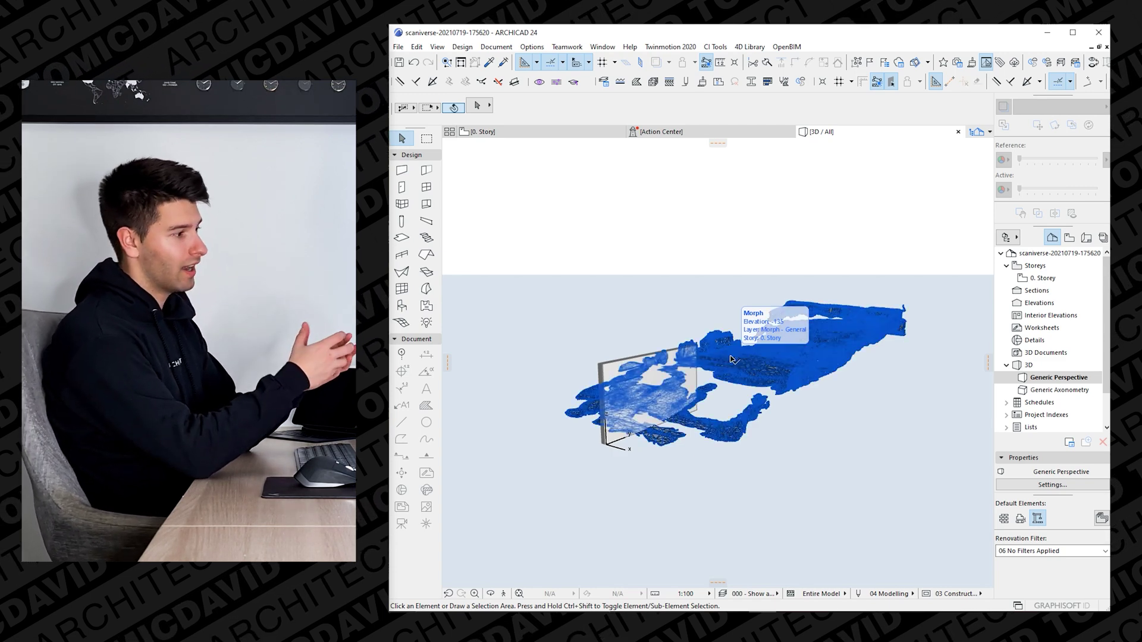
pyautogui.press('Escape')
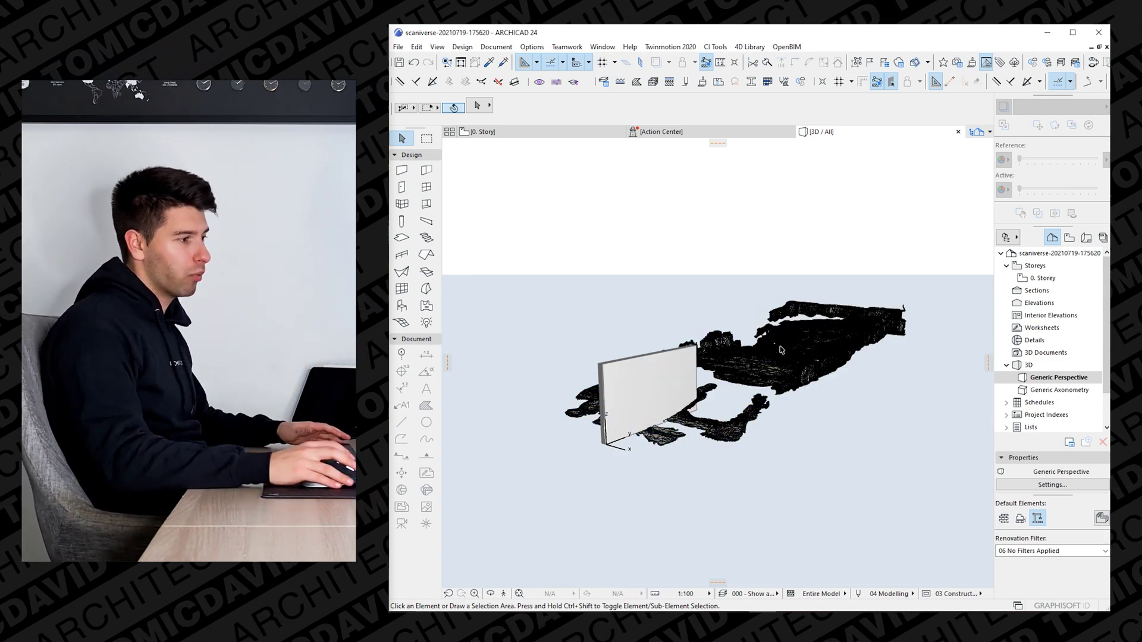
pyautogui.click(639, 371)
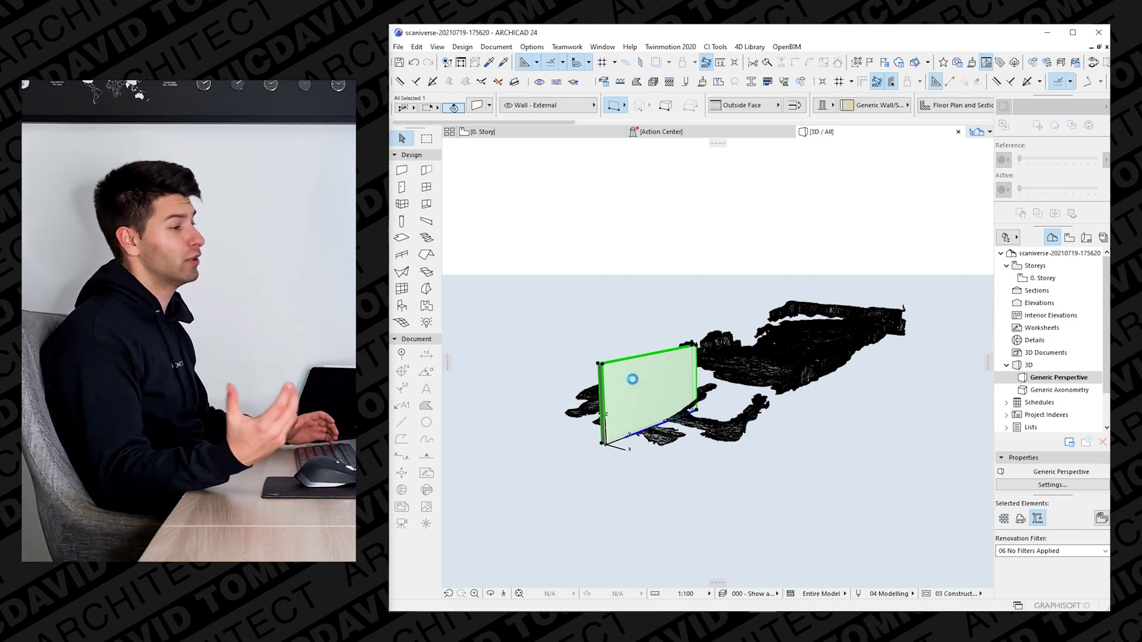
pyautogui.press('Delete')
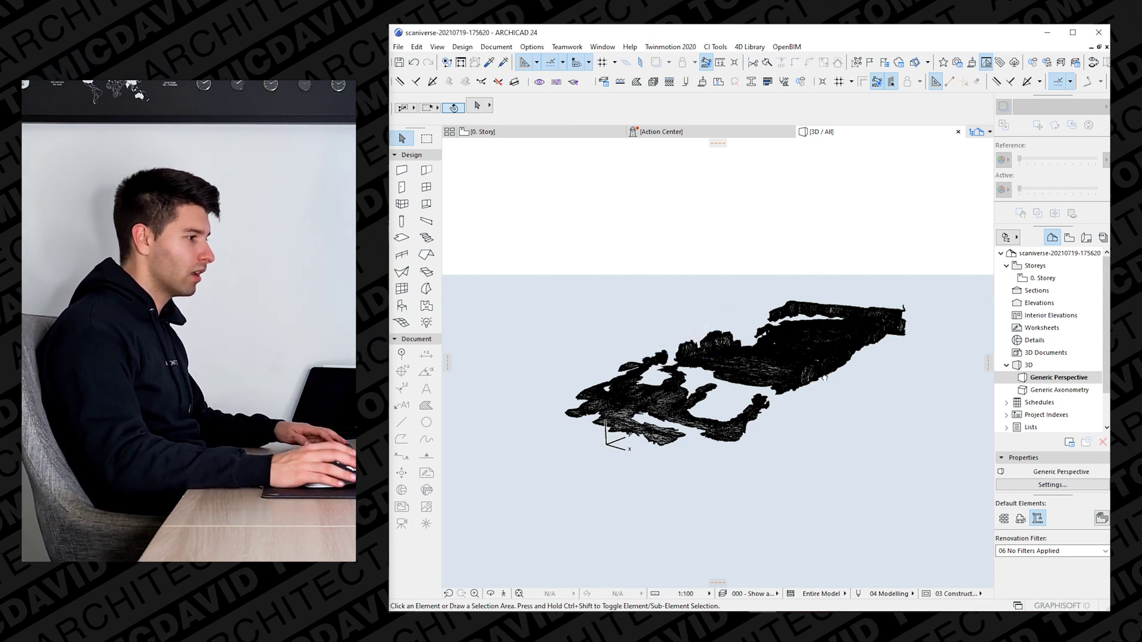
pyautogui.keyDown('shift'); pyautogui.moveTo(823, 374); pyautogui.dragTo(529, 472, button='middle'); pyautogui.keyUp('shift')
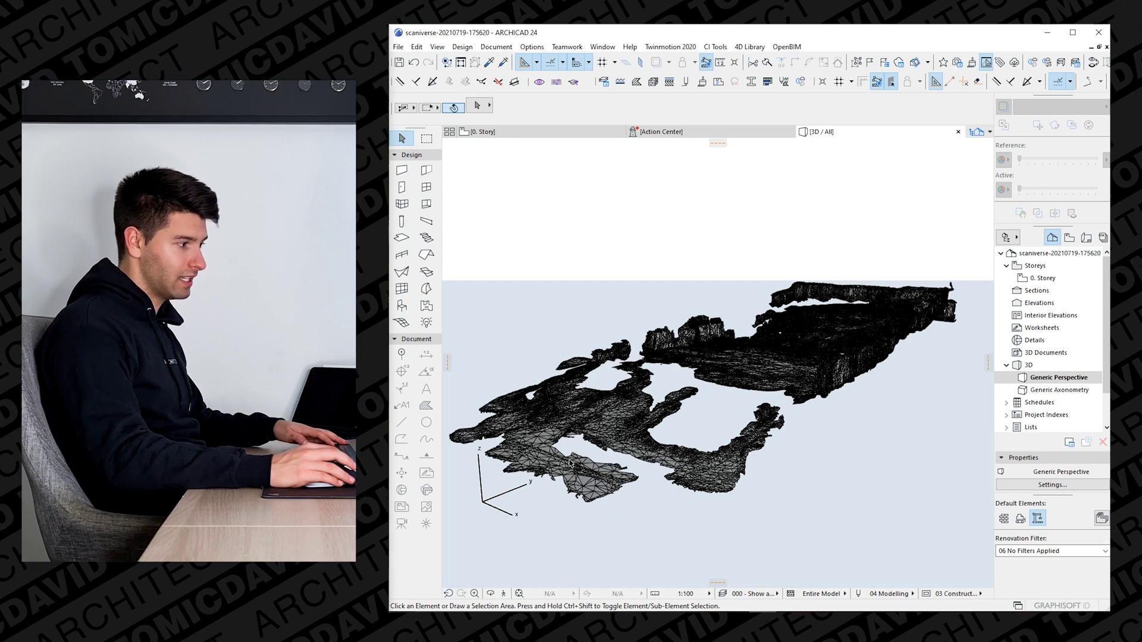
pyautogui.keyDown('shift'); pyautogui.moveTo(652, 395); pyautogui.dragTo(772, 373, button='middle'); pyautogui.keyUp('shift')
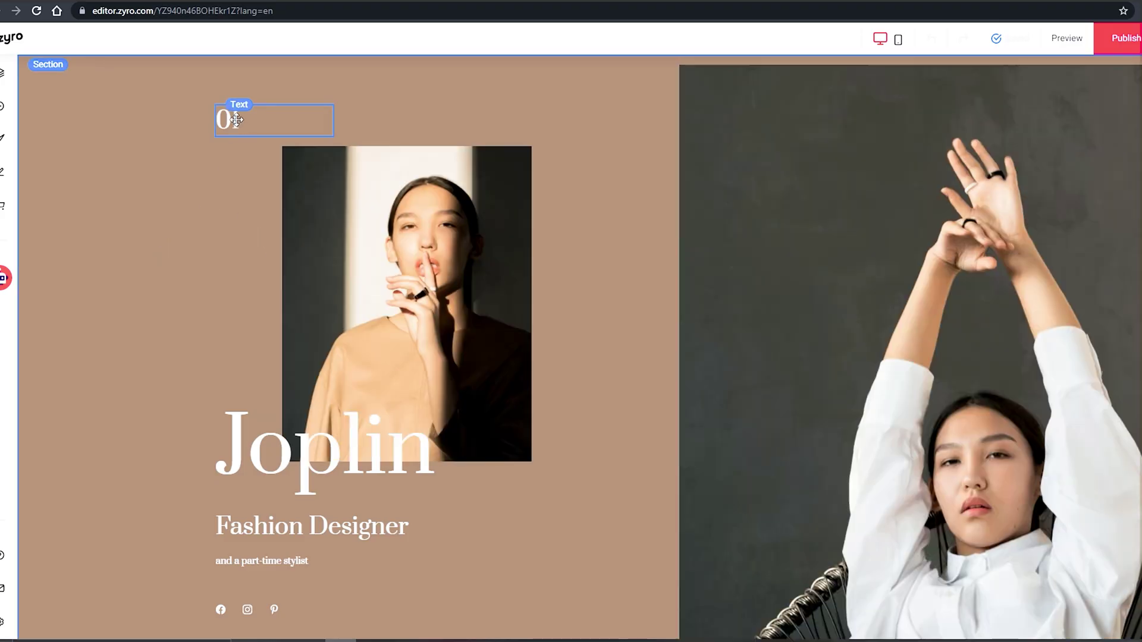
# - In the Zyro website editor, change the "01" heading to 2021 and replace the large name heading with the site owner's surname
pyautogui.click(257, 122)
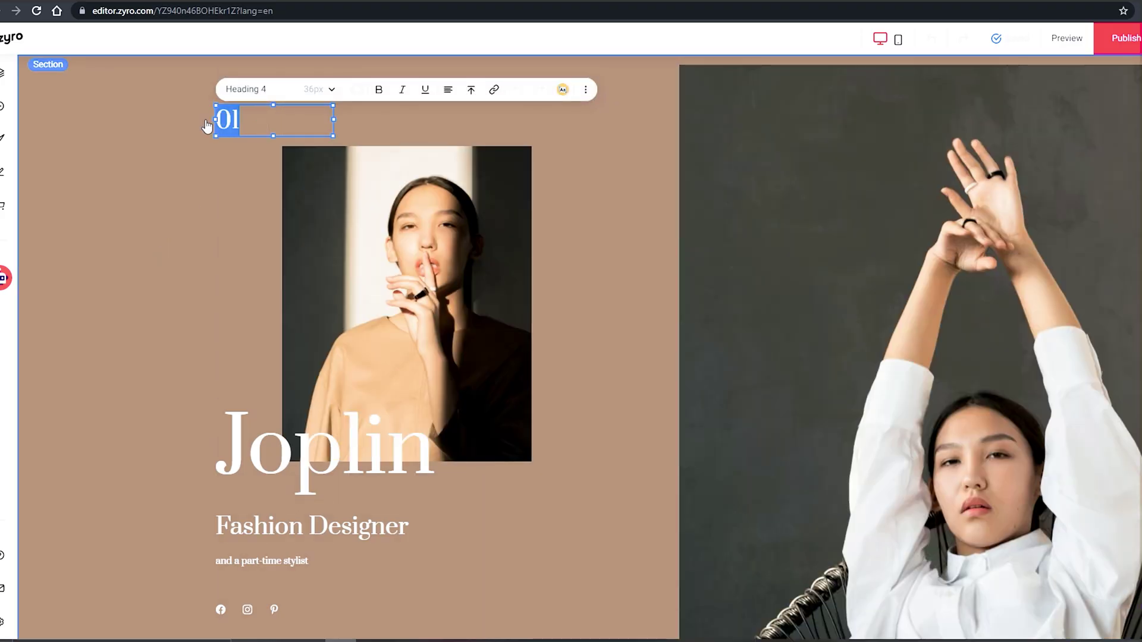
pyautogui.write('202')
pyautogui.click(261, 471)
pyautogui.doubleClick(261, 470)
pyautogui.write('Tomic')
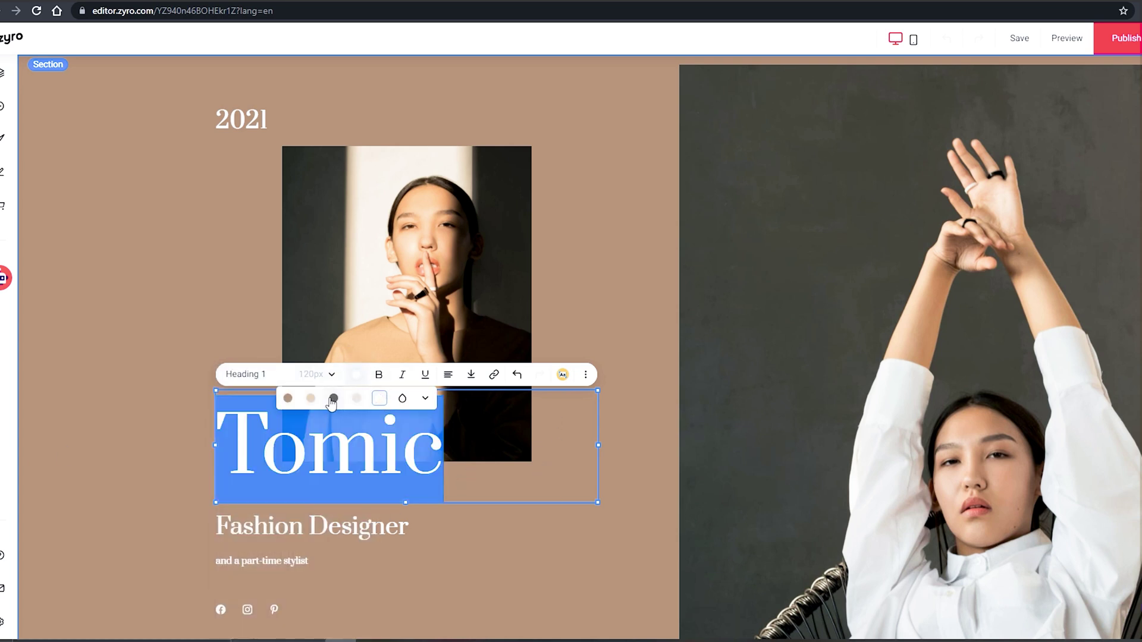
# - Replace the portrait behind the surname heading with the photo of the man in a black T-shirt
pyautogui.click(331, 326)
pyautogui.click(342, 130)
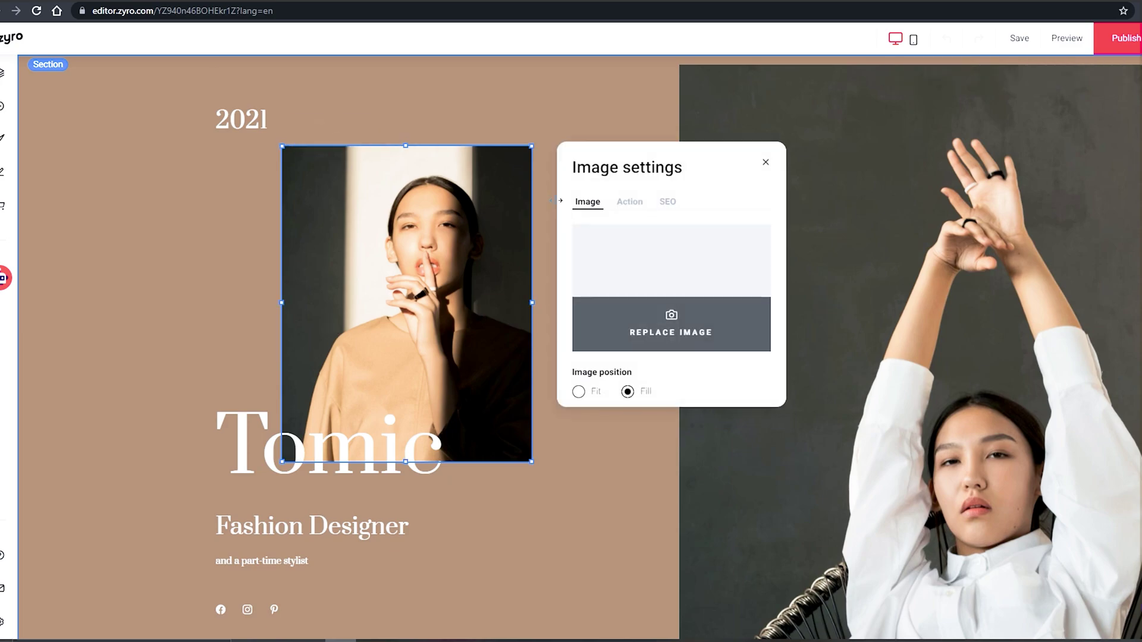
pyautogui.click(666, 324)
pyautogui.click(865, 411)
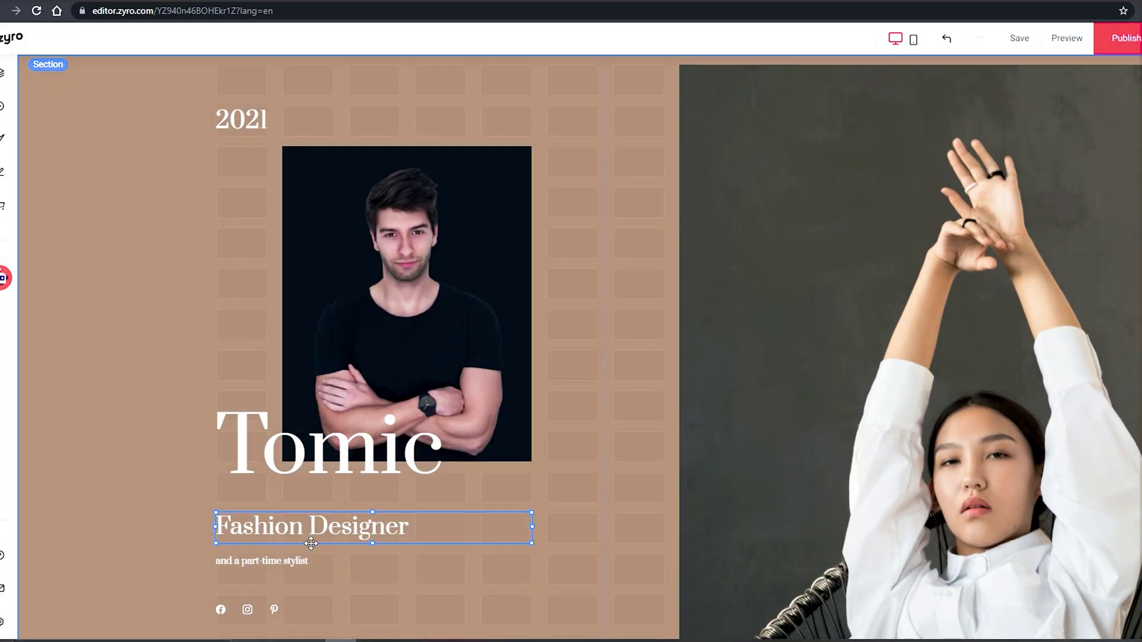
# - Change the "Fashion Designer" subtitle to Architect and remove the "and a part-time stylist" line
pyautogui.click(159, 531)
pyautogui.click(305, 571)
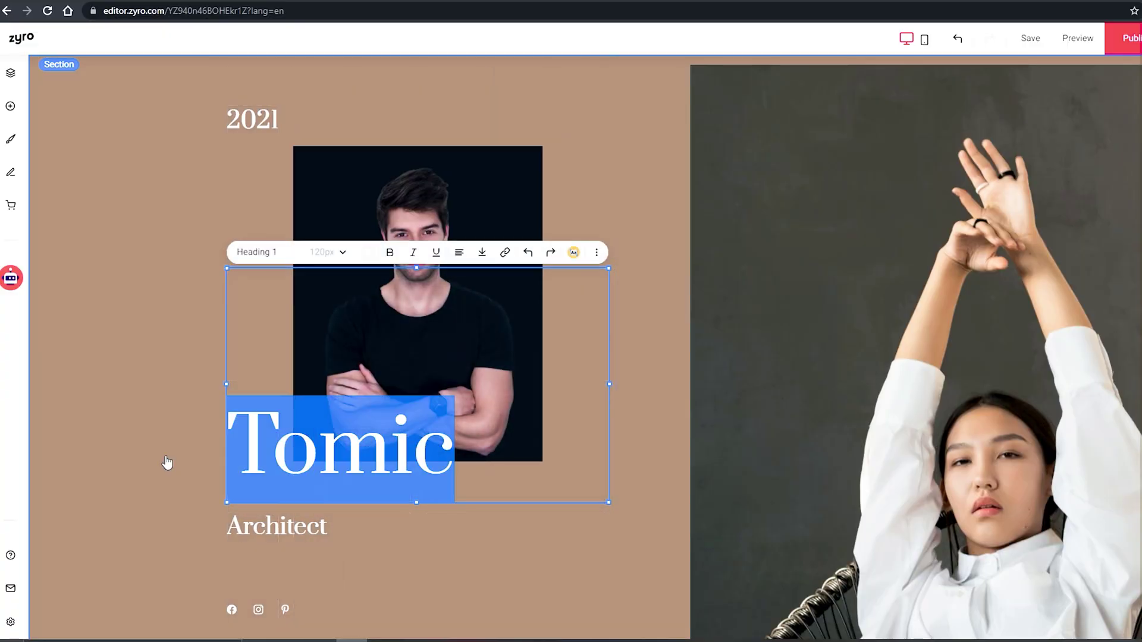
pyautogui.press('Escape')
pyautogui.moveTo(455, 452); pyautogui.dragTo(413, 452)
pyautogui.click(572, 252)
pyautogui.click(246, 74)
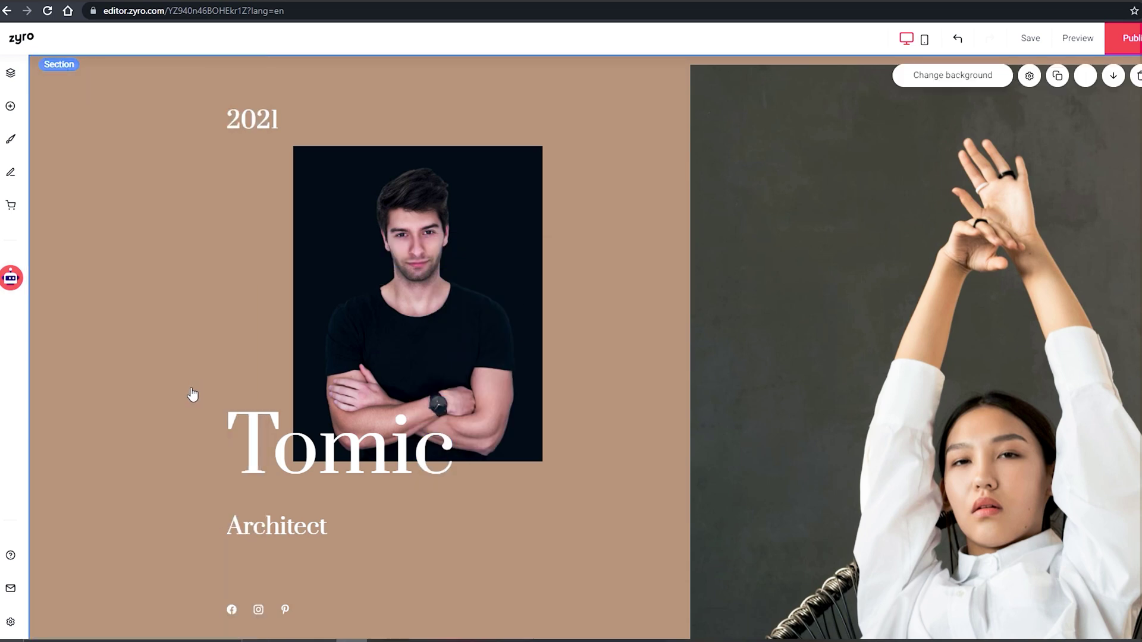
# - Replace the large fashion photo beside the heading with the image of the dark house reflected in a lake
pyautogui.click(767, 312)
pyautogui.scroll(-5, 849, 382)
pyautogui.click(737, 365)
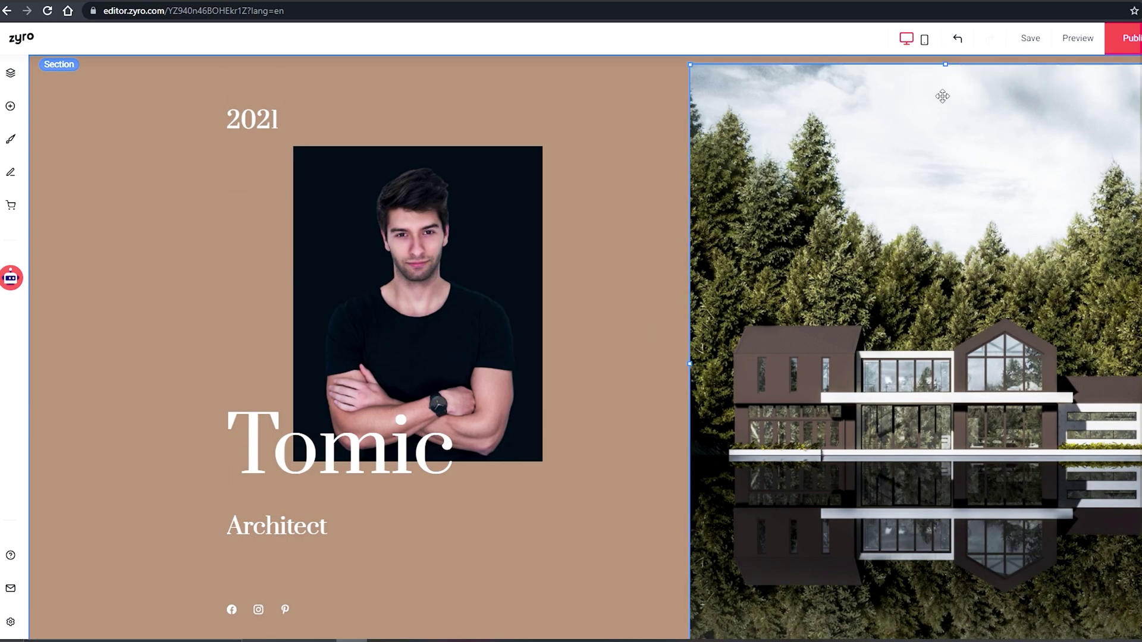
# - Set the background of the opening section to a dark slate website color
pyautogui.click(938, 82)
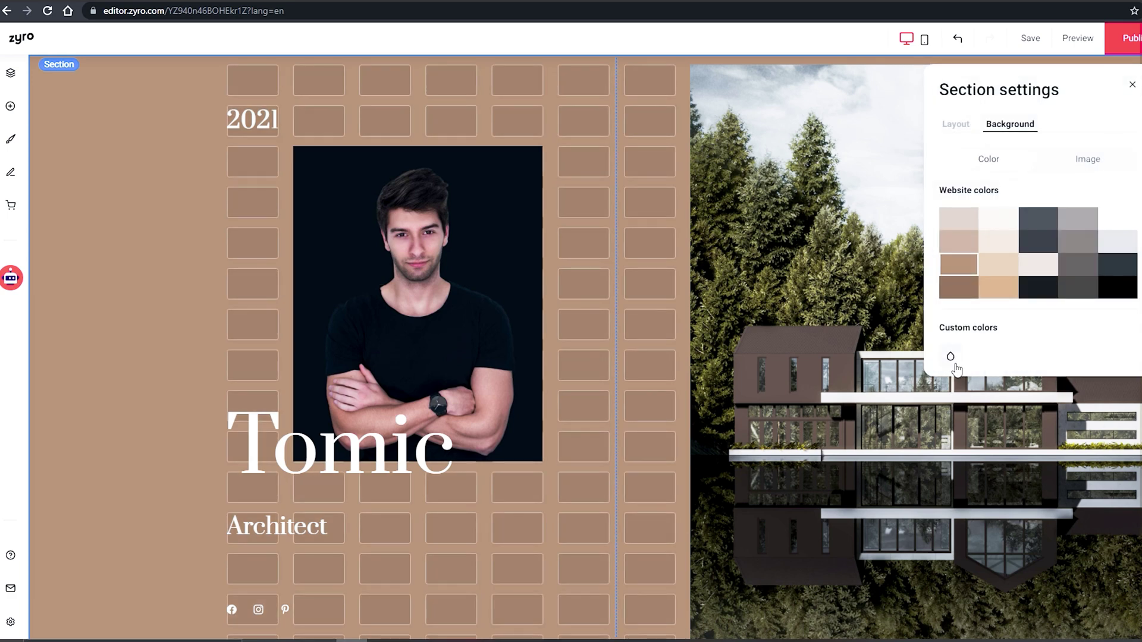
pyautogui.click(951, 360)
pyautogui.click(939, 123)
pyautogui.click(956, 124)
pyautogui.click(1010, 124)
pyautogui.click(1037, 242)
pyautogui.click(1037, 288)
pyautogui.click(608, 86)
pyautogui.click(797, 222)
pyautogui.scroll(-4, 798, 222)
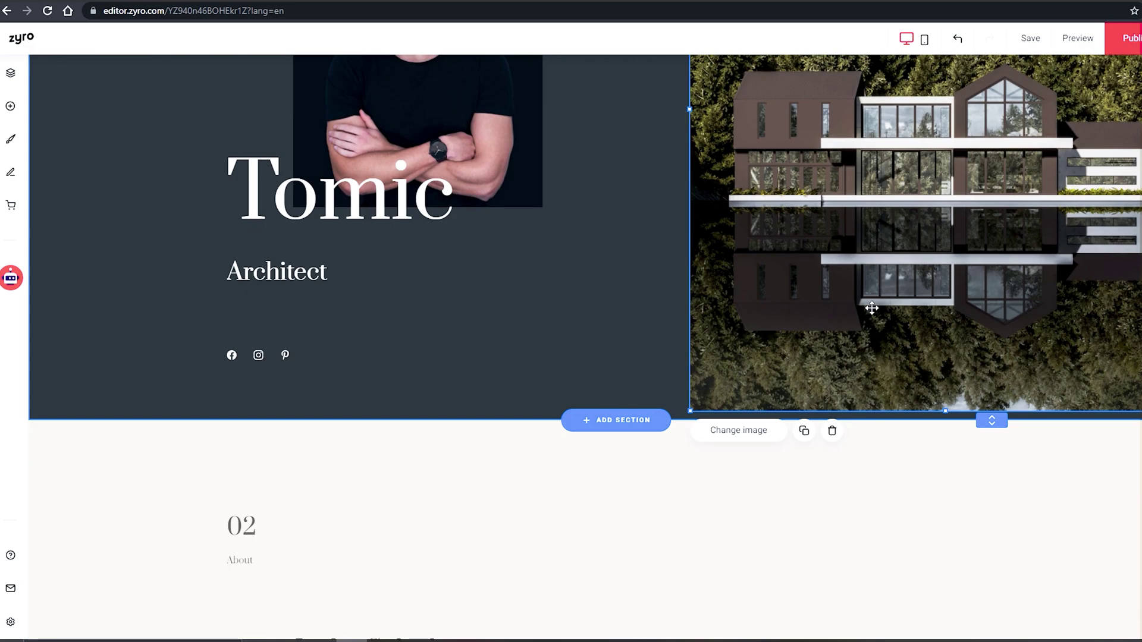
pyautogui.click(805, 433)
pyautogui.hotkey('ctrl', 'z')
pyautogui.scroll(4, 630, 362)
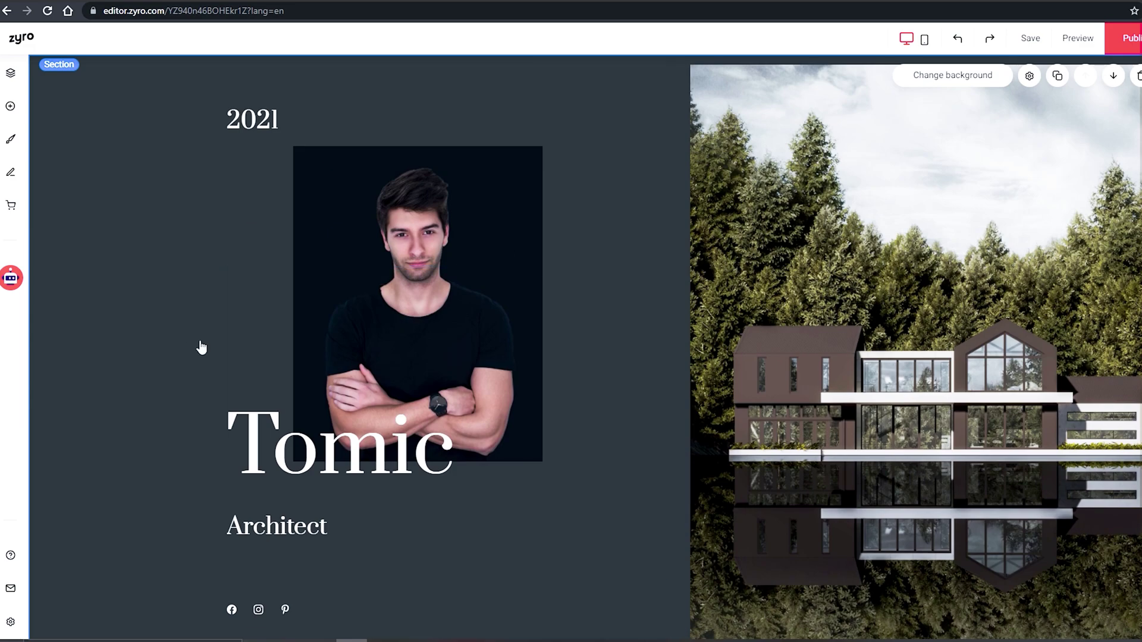
# - Open a Zyro support chat under the Other topic and send a message about 24/7 round the clock support, ending with "Say Hello!"
pyautogui.click(12, 74)
pyautogui.click(10, 106)
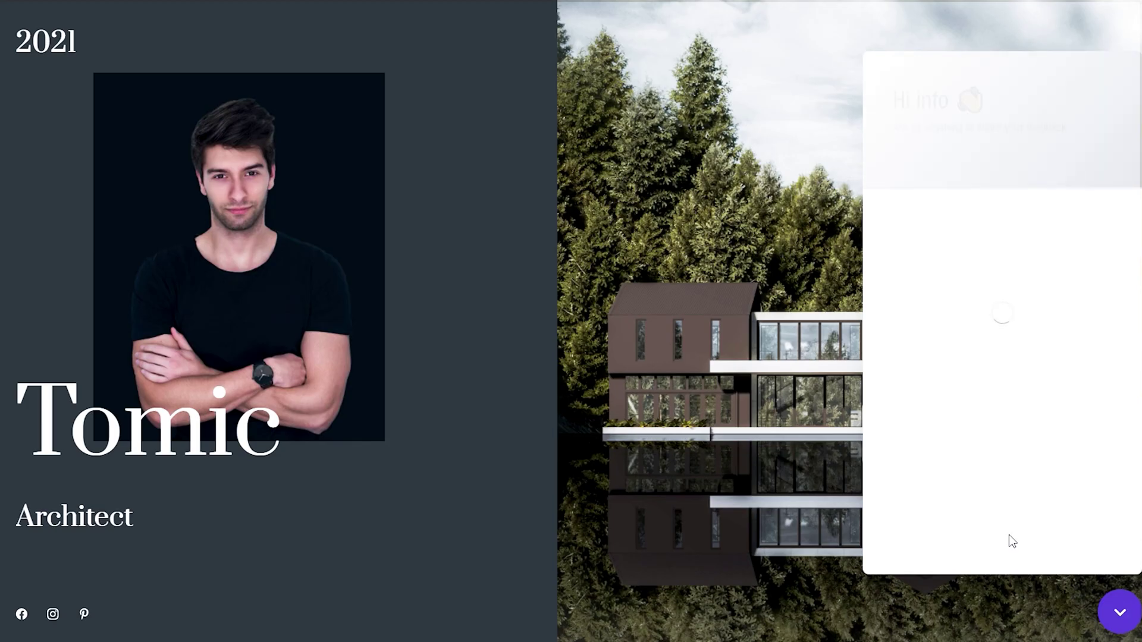
pyautogui.click(963, 257)
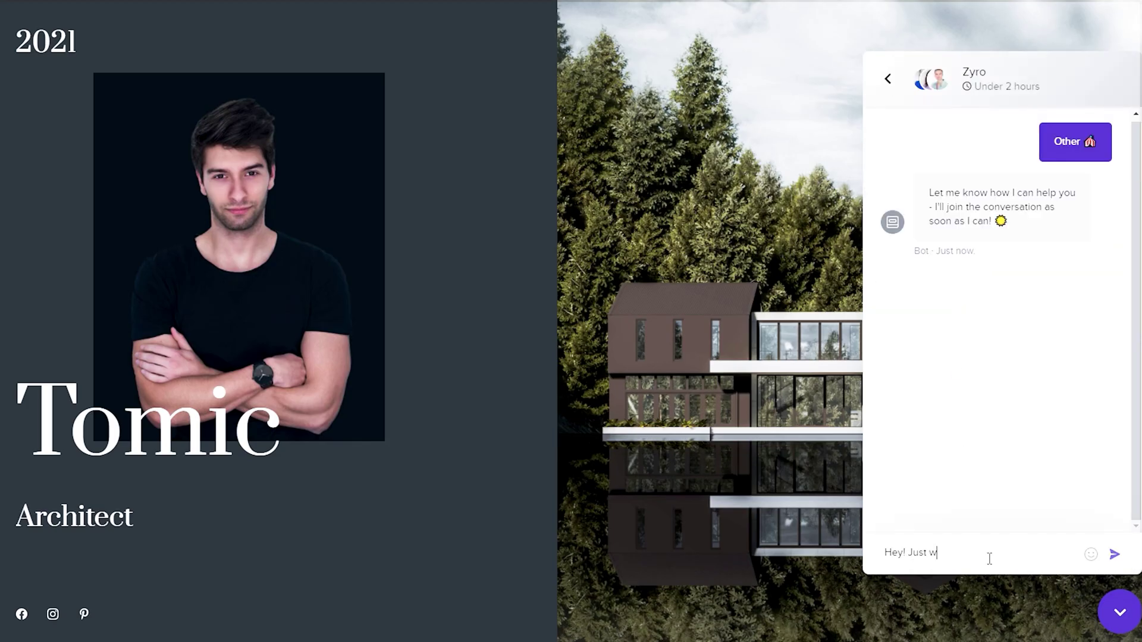
pyautogui.write('zing 24/7 round the clock support to everyone on my YouTube Channel! Say Hello!')
pyautogui.press('Return')
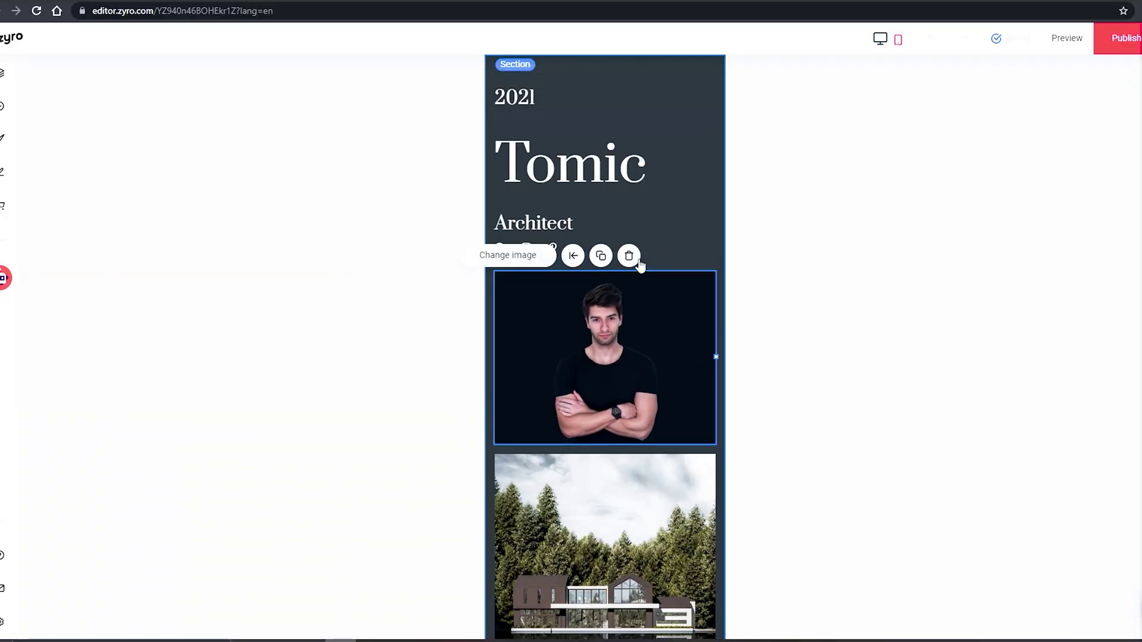
# - Try to delete the portrait photo and the social media icons in the page's mobile layout
pyautogui.click(626, 260)
pyautogui.press('Delete')
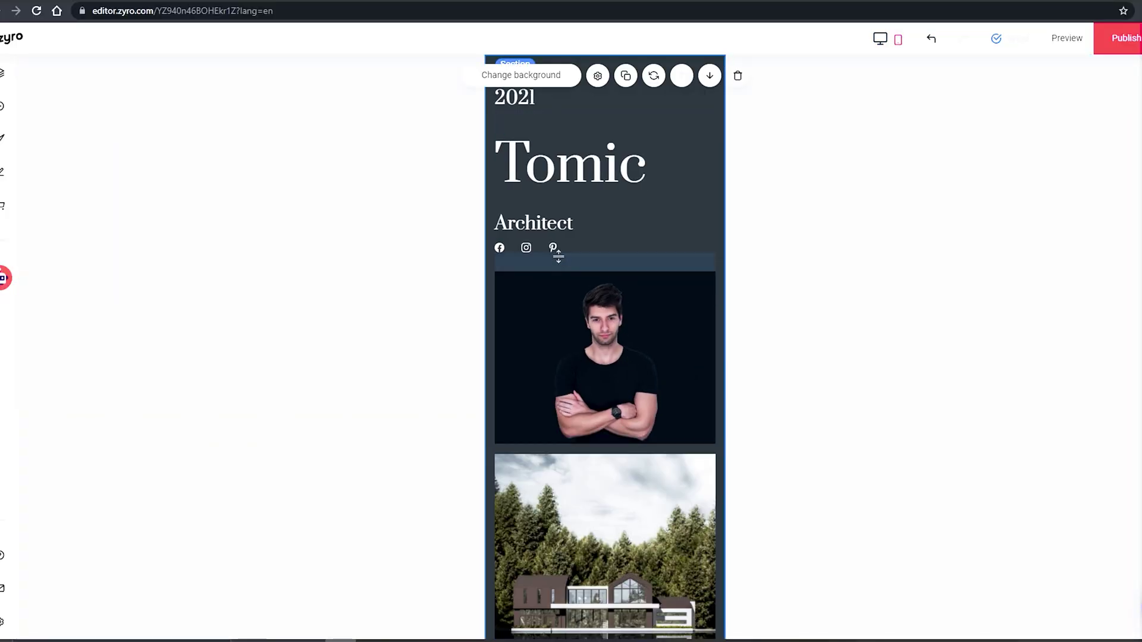
pyautogui.click(555, 249)
pyautogui.press('Delete')
pyautogui.click(895, 38)
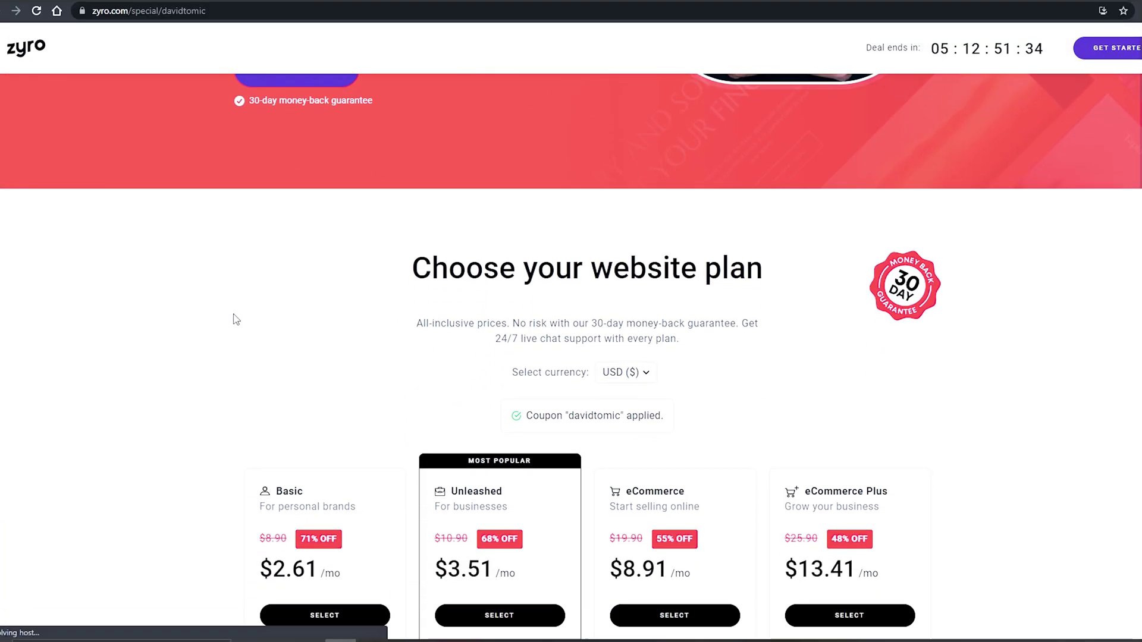
# - Review the website plans, their prices and included features, and the rest of the Zyro special offer page
pyautogui.scroll(-1, 356, 316)
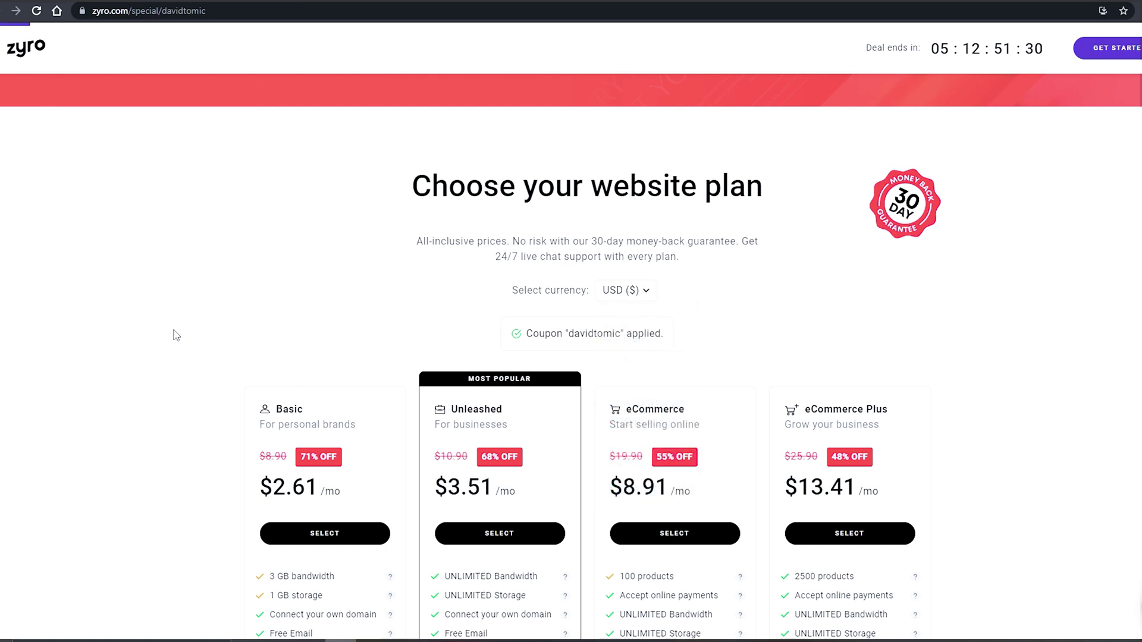
pyautogui.scroll(-1, 175, 336)
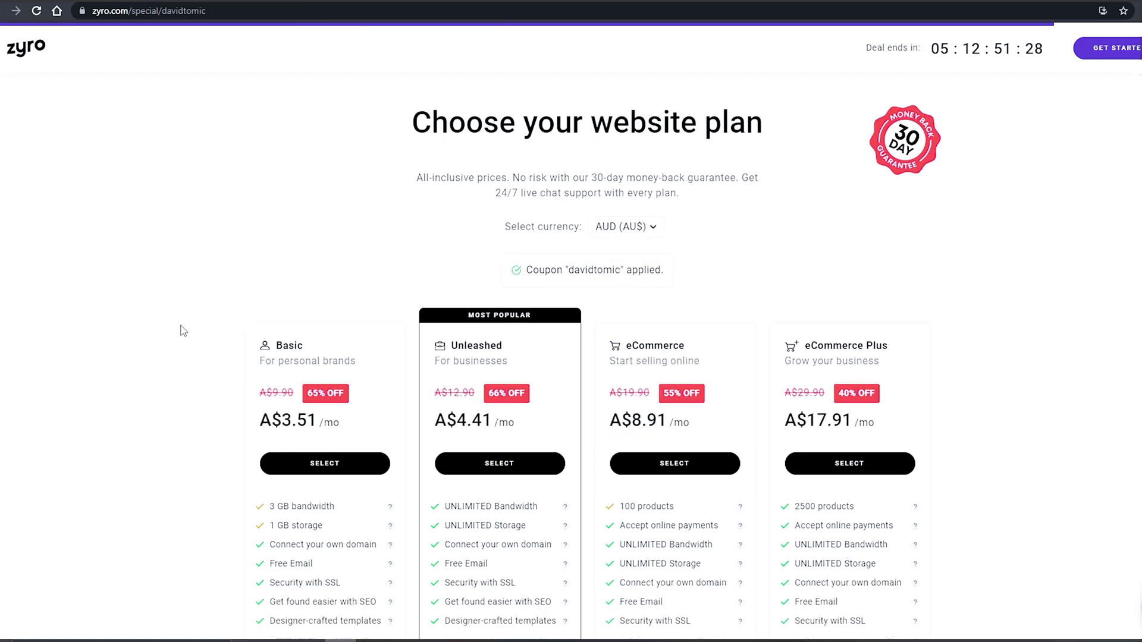
pyautogui.scroll(-2, 191, 329)
pyautogui.scroll(-1, 197, 332)
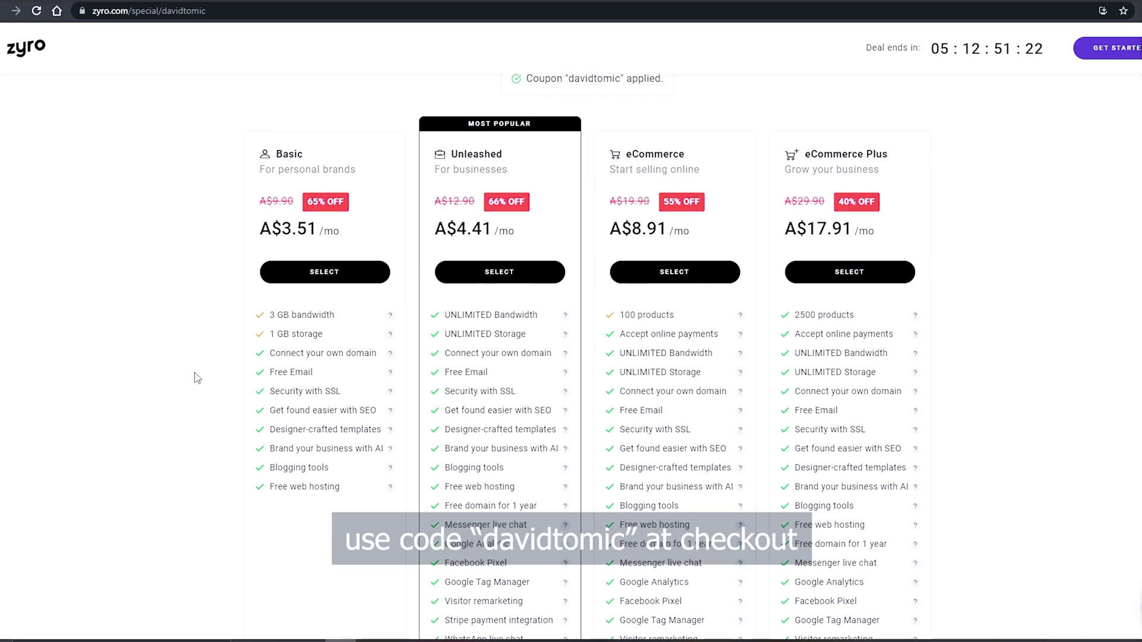
pyautogui.scroll(-2, 197, 379)
pyautogui.scroll(-8, 197, 378)
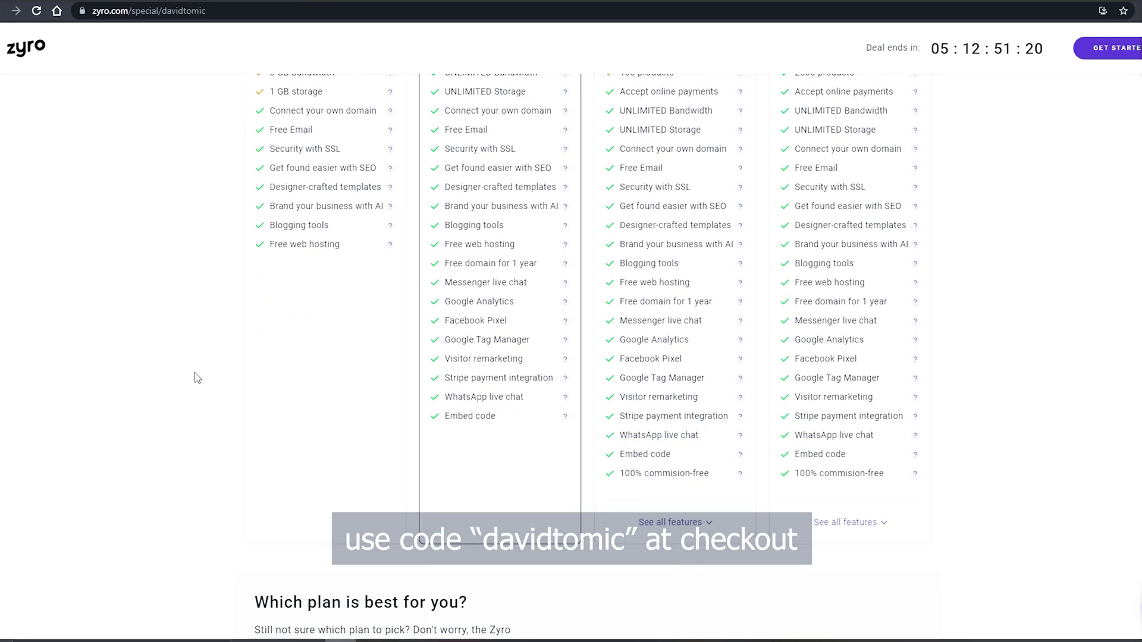
pyautogui.scroll(-14, 197, 378)
pyautogui.scroll(-4, 180, 384)
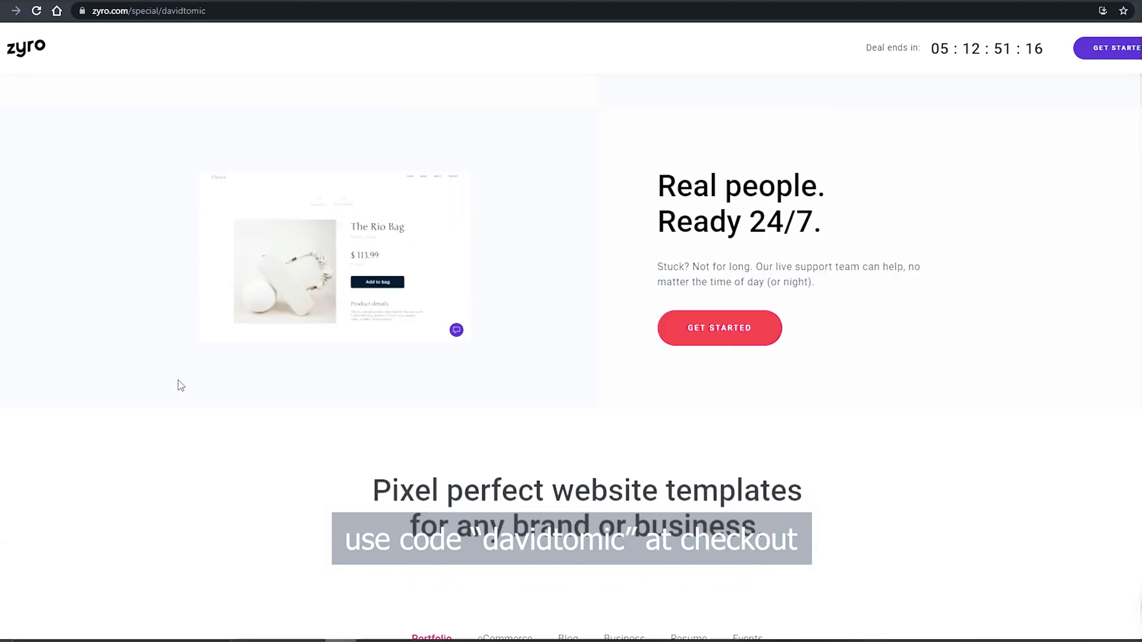
pyautogui.scroll(-5, 178, 386)
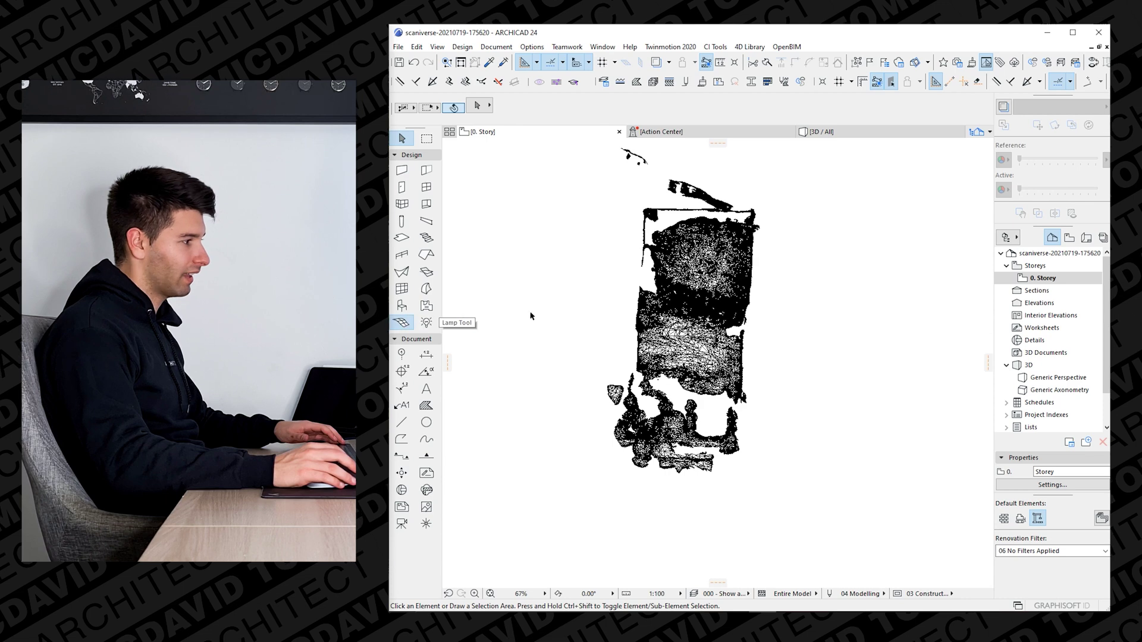
# - In ARCHICAD, draw a polygonal Soil mesh about 21100 mm long around the scan's main outline on the floor plan
pyautogui.scroll(2, 503, 315)
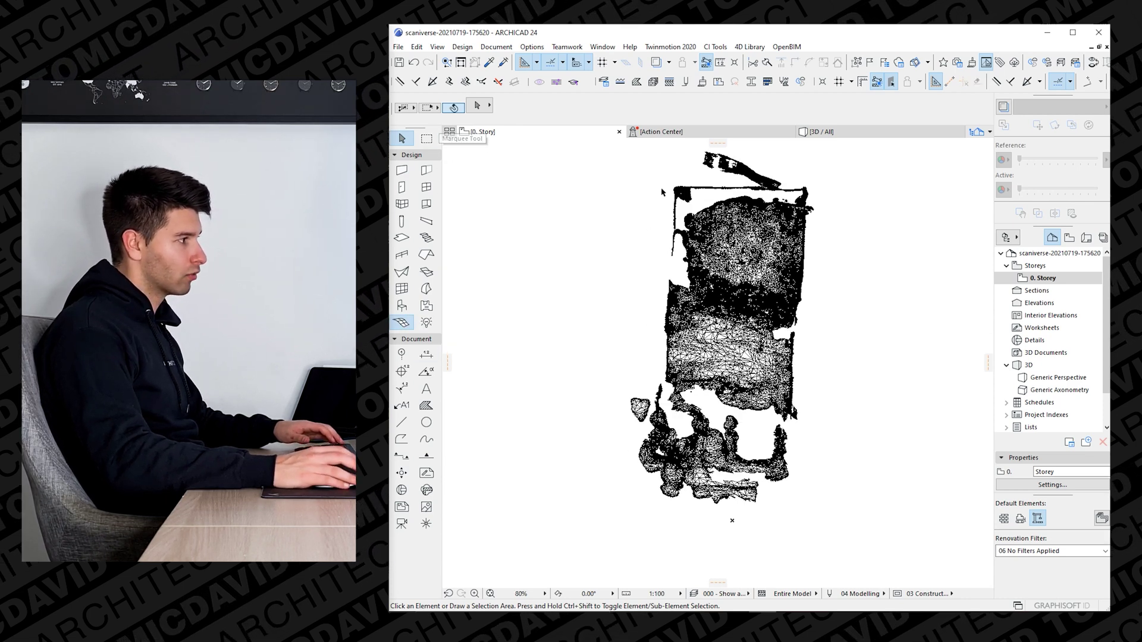
pyautogui.click(403, 322)
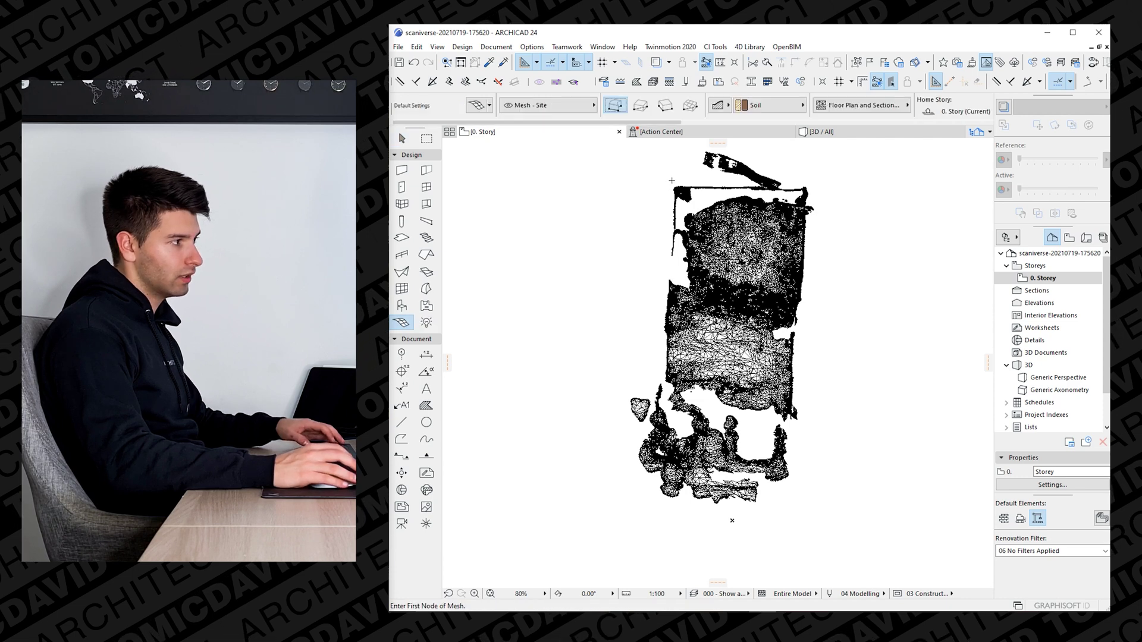
pyautogui.click(640, 498)
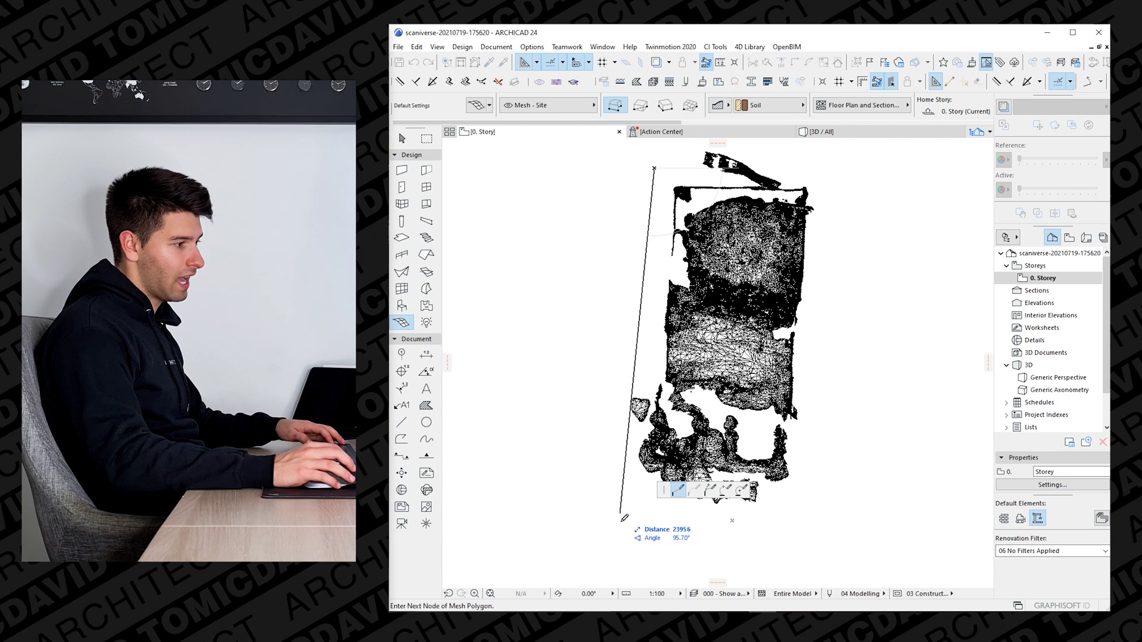
pyautogui.press('Escape')
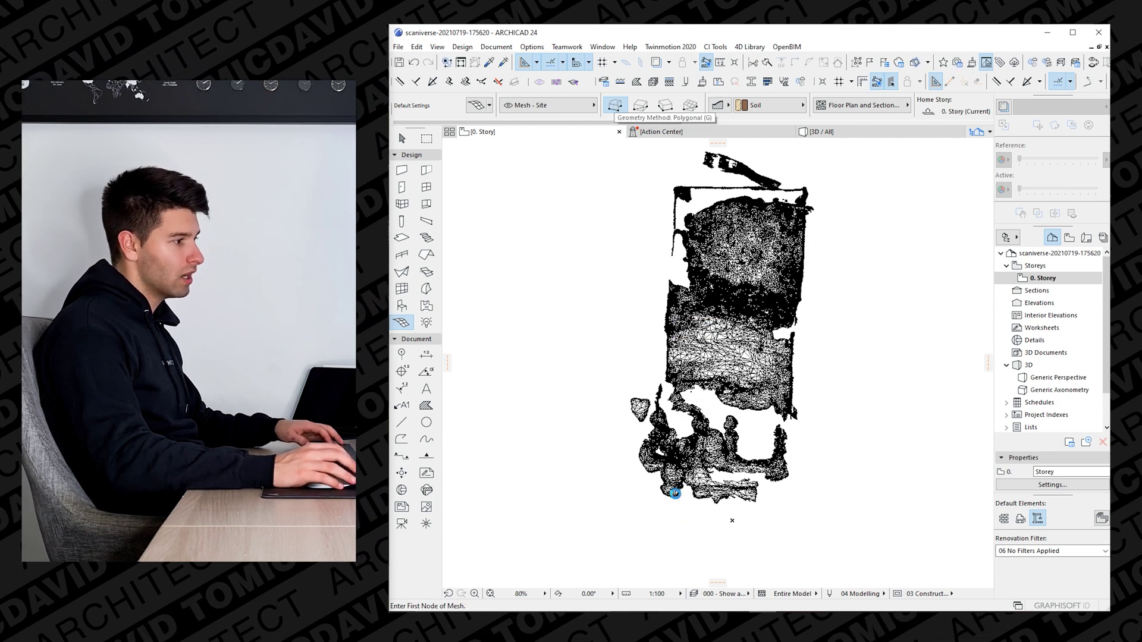
pyautogui.click(655, 495)
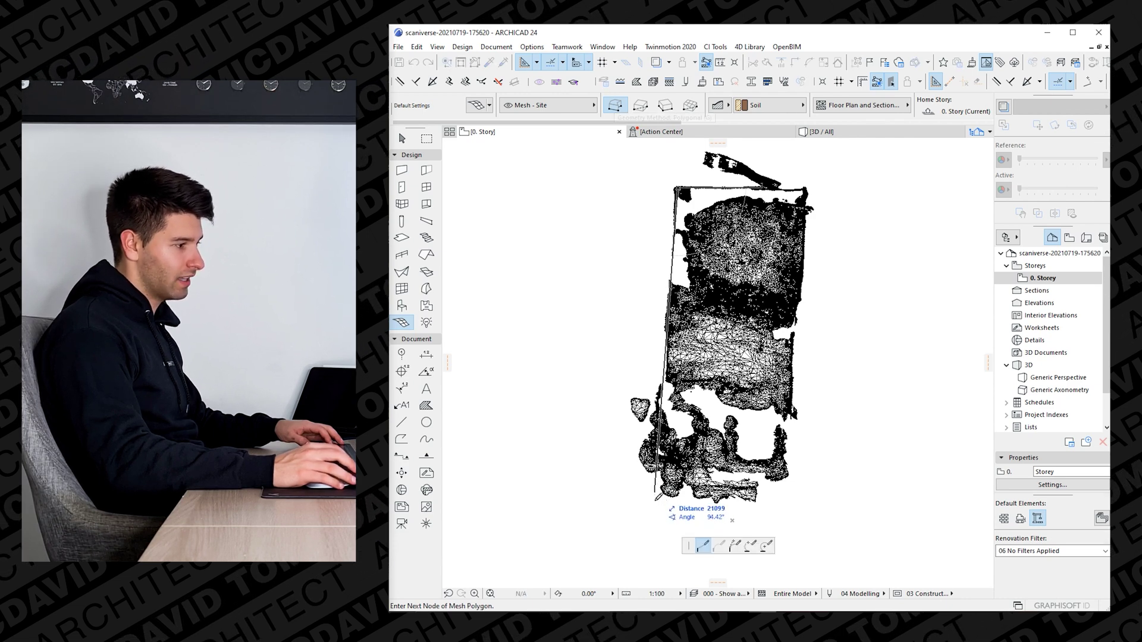
pyautogui.click(655, 492)
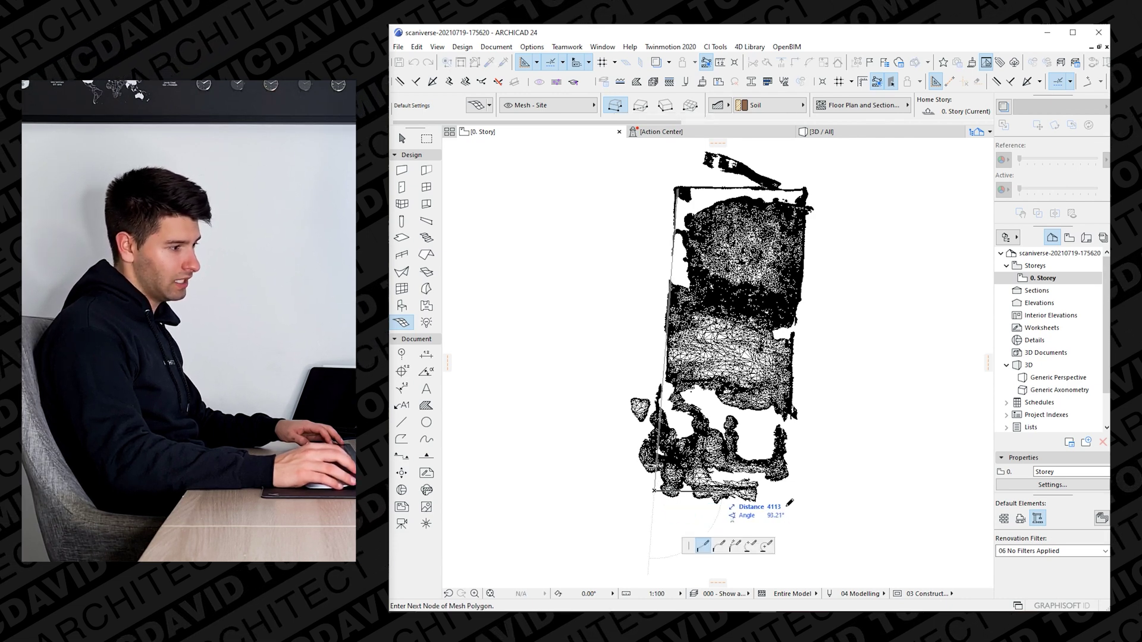
pyautogui.click(789, 501)
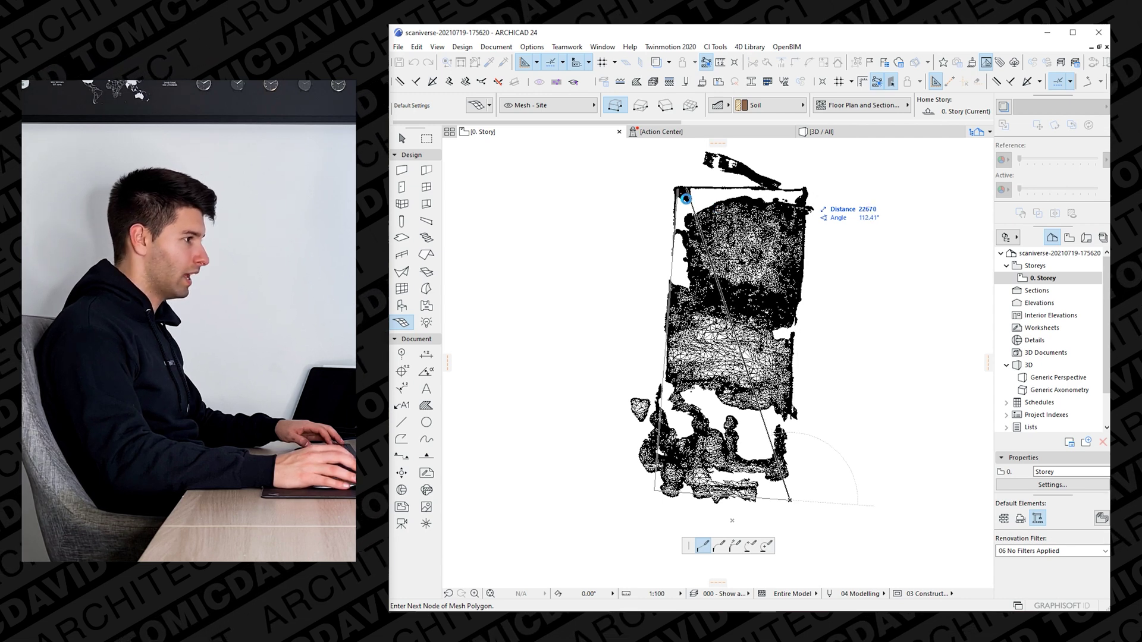
pyautogui.click(686, 198)
# - In the 3D perspective, raise the top surface of the soil mesh to the highest point of the scan
pyautogui.press('F3')
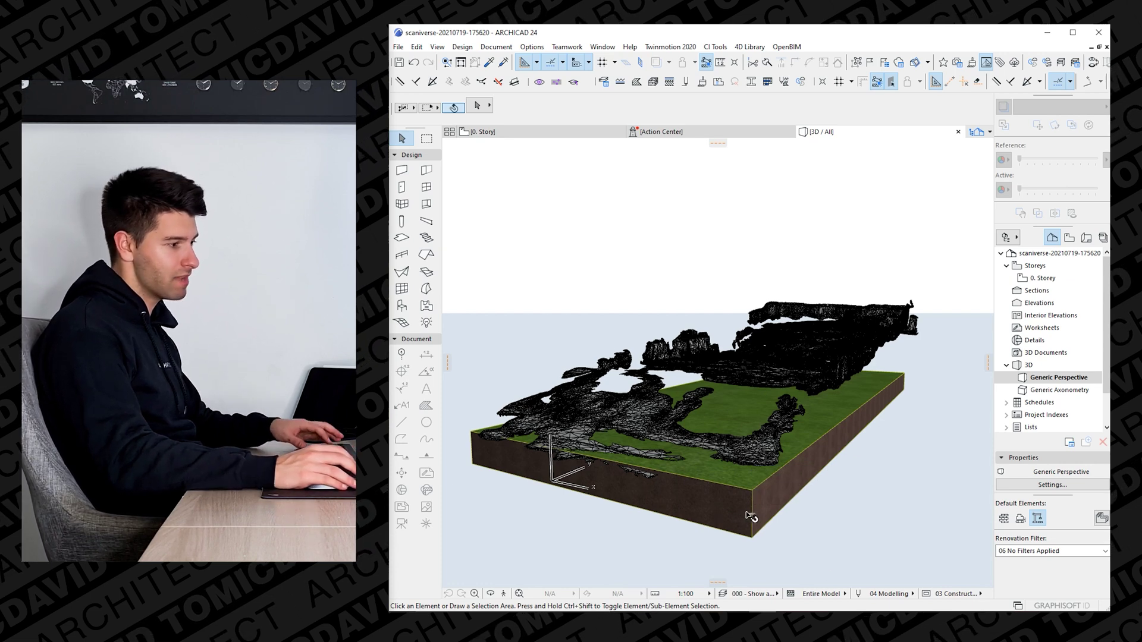
pyautogui.moveTo(750, 515)
pyautogui.keyDown('shift'); pyautogui.mouseDown(button='middle')
pyautogui.moveTo(800, 470)
pyautogui.moveTo(747, 506)
pyautogui.mouseUp(button='middle'); pyautogui.keyUp('shift')
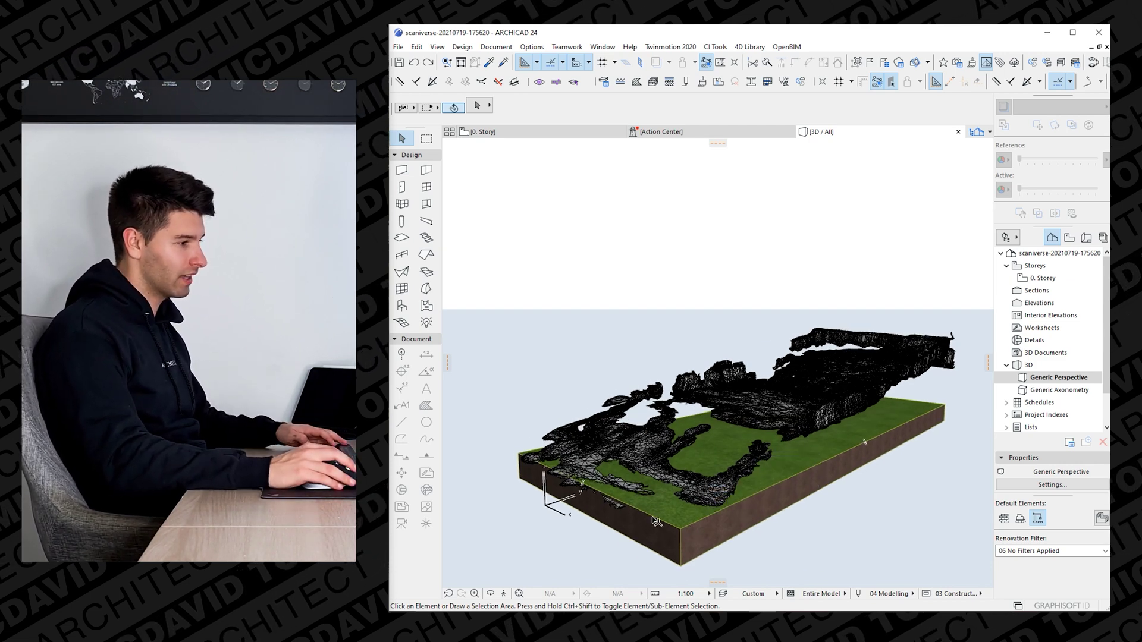
pyautogui.click(681, 531)
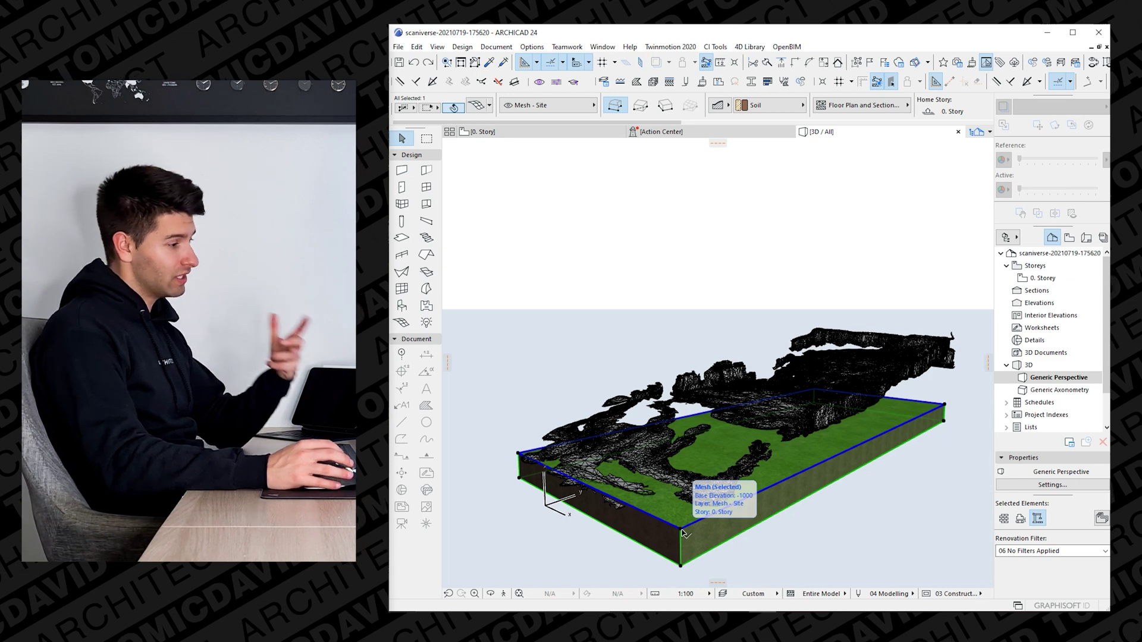
pyautogui.click(681, 530)
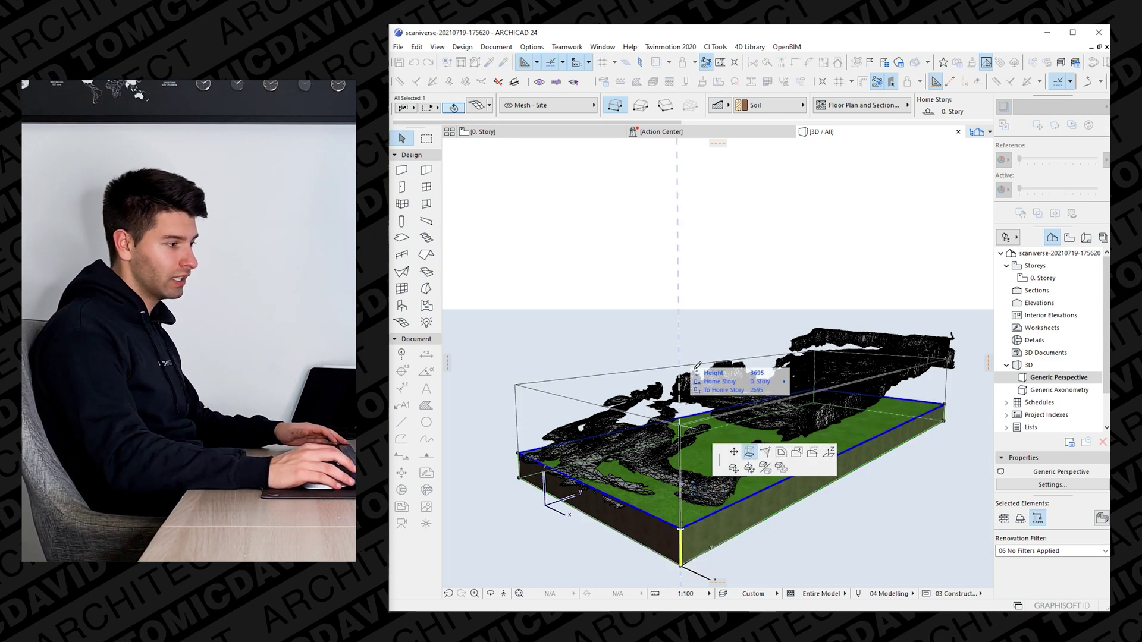
pyautogui.click(950, 336)
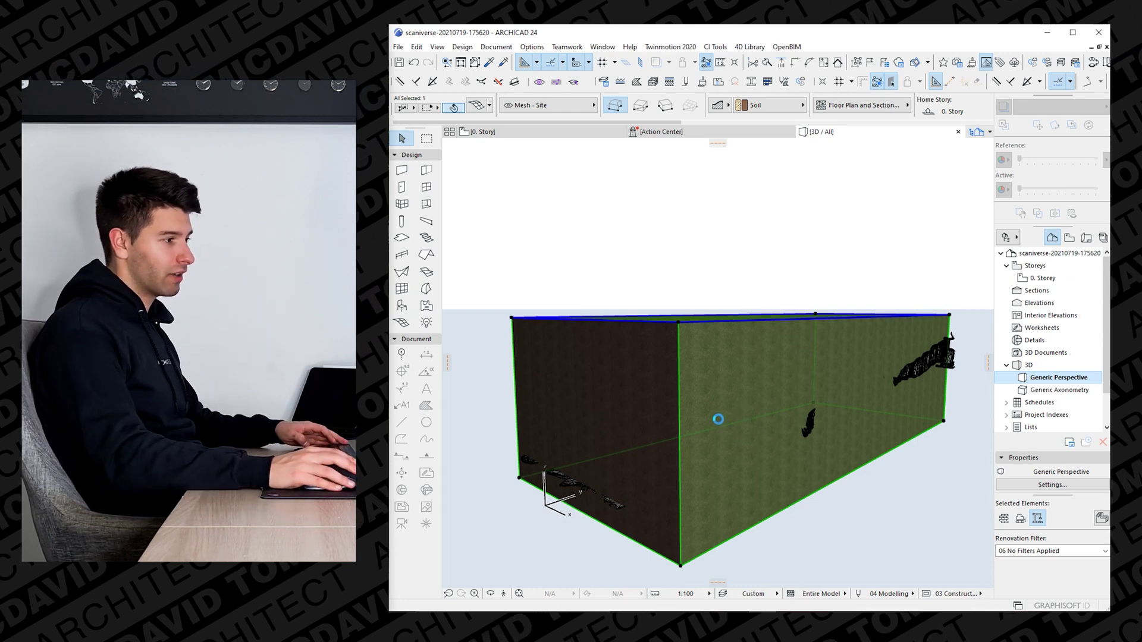
# - Viewed from above, offset the soil mesh's long edge nearest the scan's uncovered side outward to cover the scan
pyautogui.moveTo(722, 411); pyautogui.dragTo(784, 422)
pyautogui.click(784, 402)
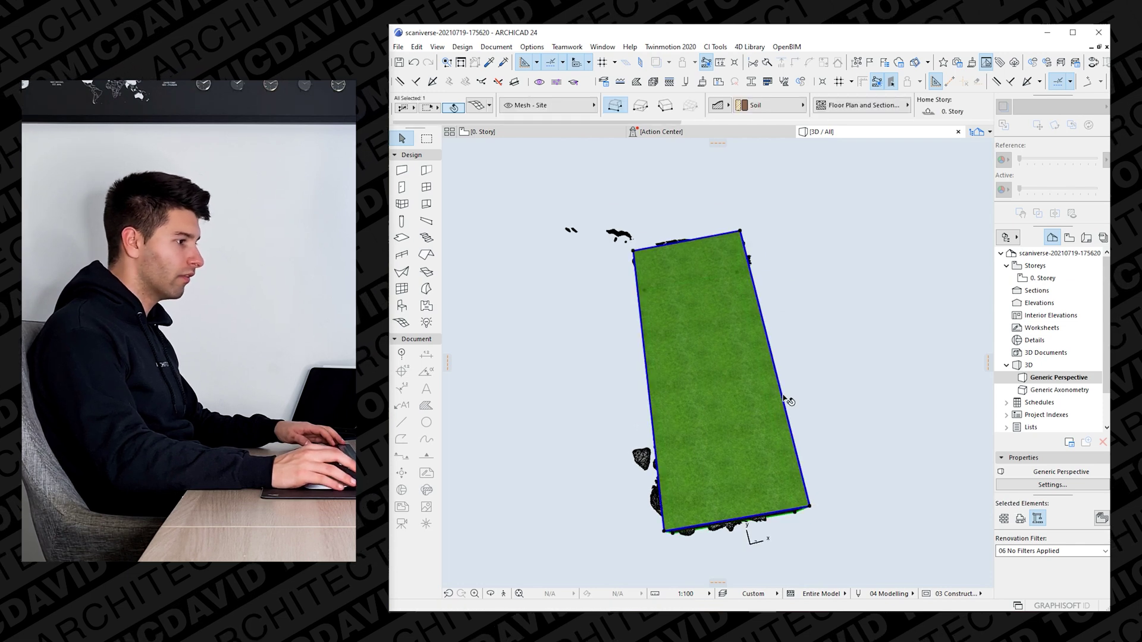
pyautogui.click(802, 393)
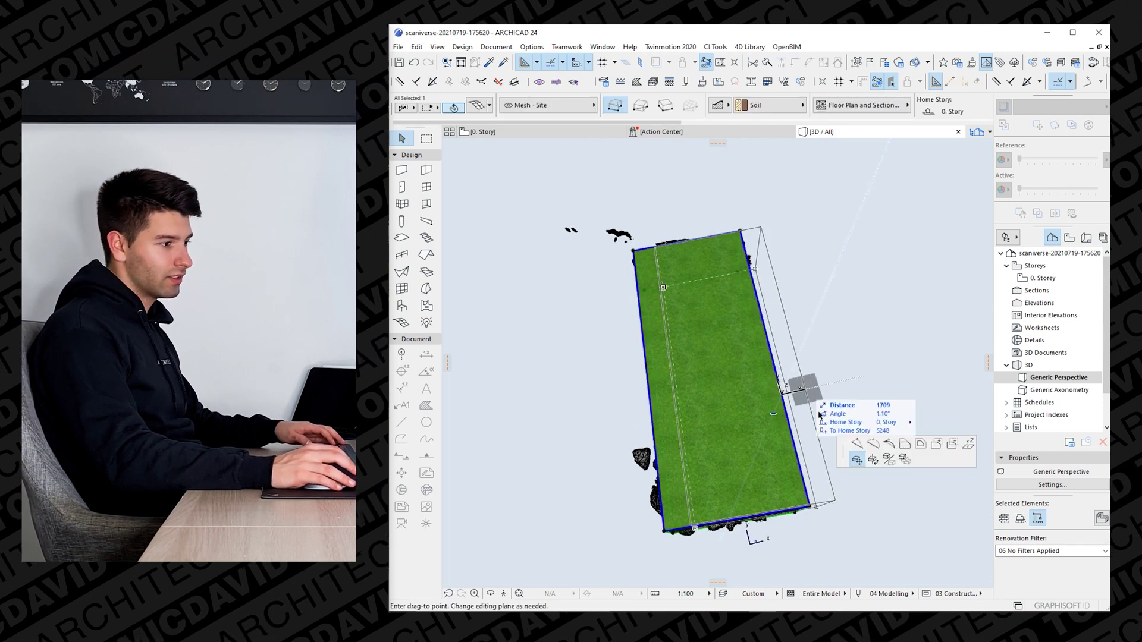
pyautogui.click(901, 446)
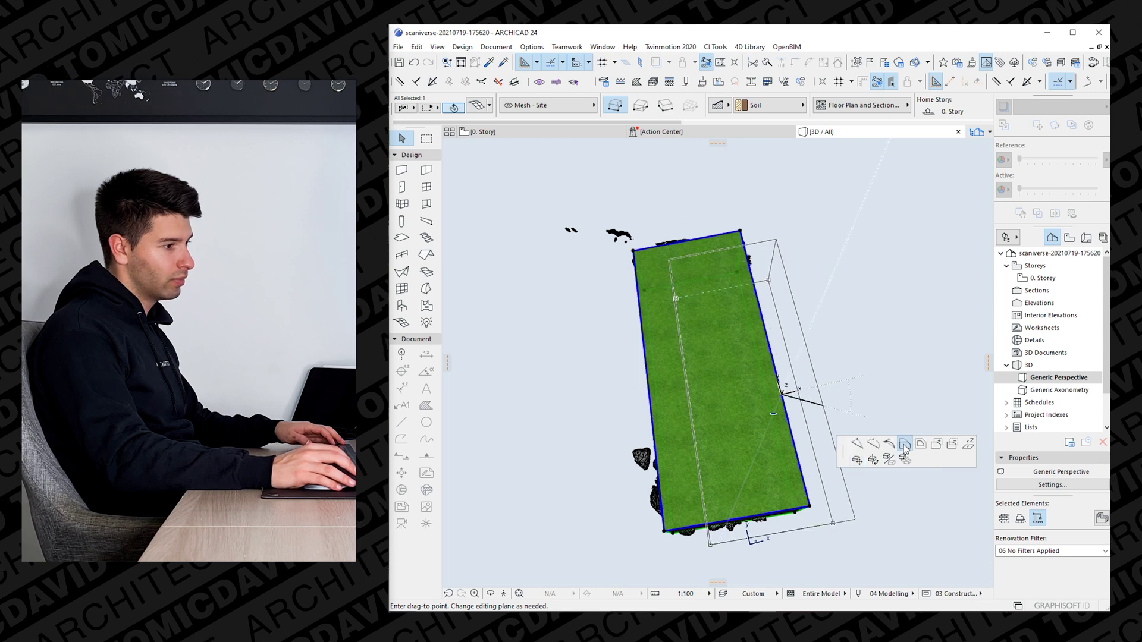
pyautogui.click(790, 384)
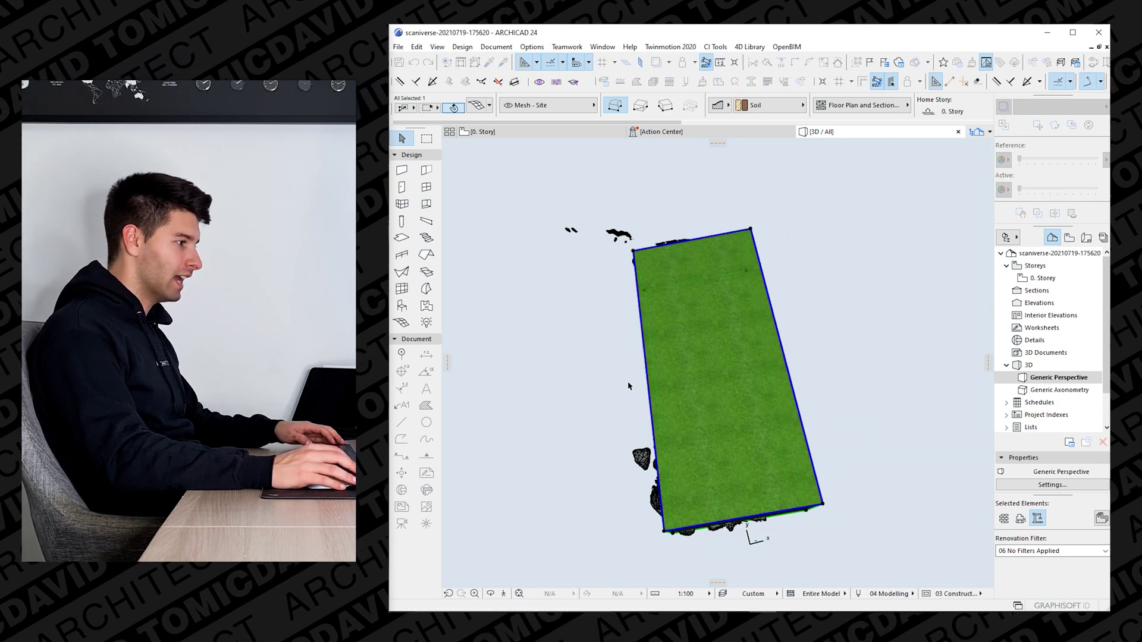
# - Offset the soil mesh's left long edge and its far short edge outward to cover more of the scan
pyautogui.click(647, 386)
pyautogui.click(629, 386)
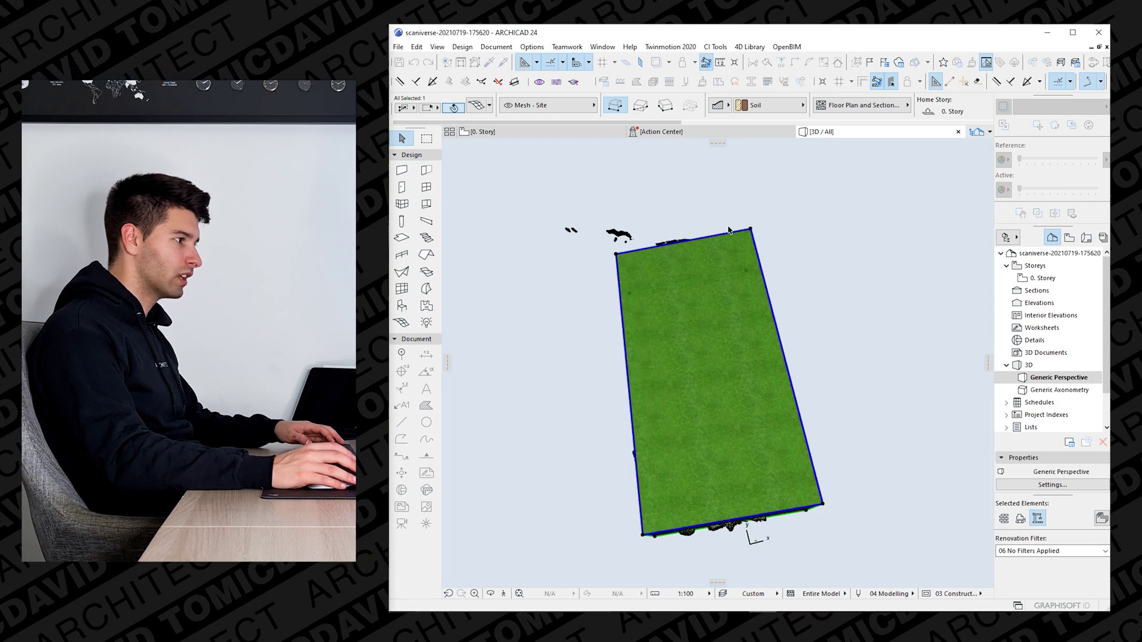
pyautogui.click(724, 232)
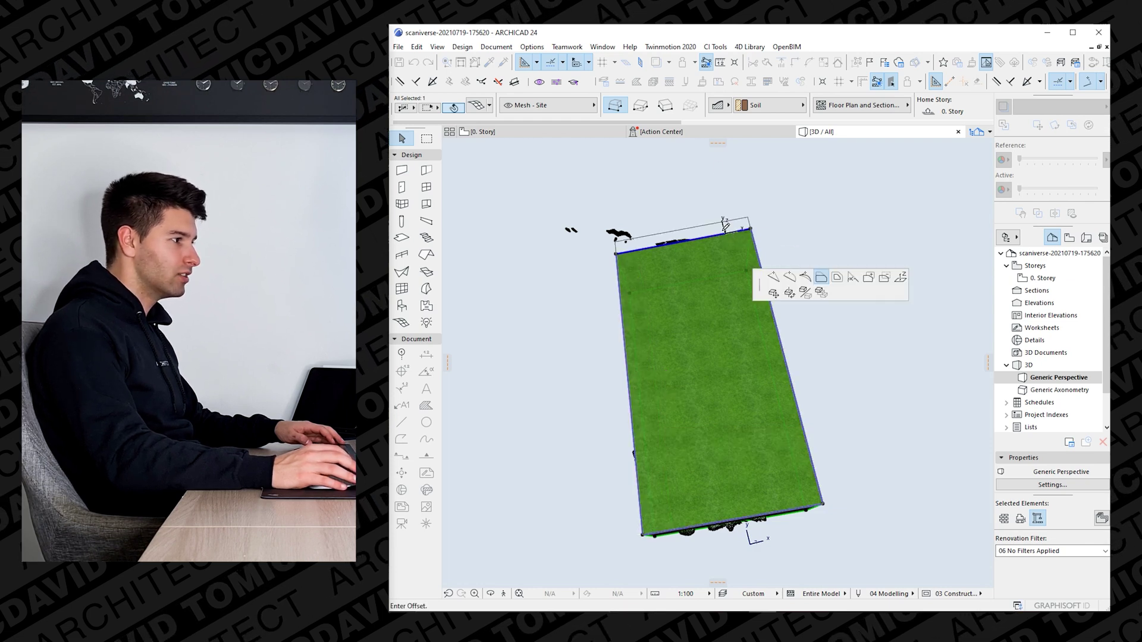
pyautogui.click(727, 221)
# - In Solid Element Operations, assign the soil mesh as the target and the scan morph as the operator
pyautogui.keyDown('shift'); pyautogui.moveTo(777, 396); pyautogui.dragTo(655, 275, button='middle'); pyautogui.keyUp('shift')
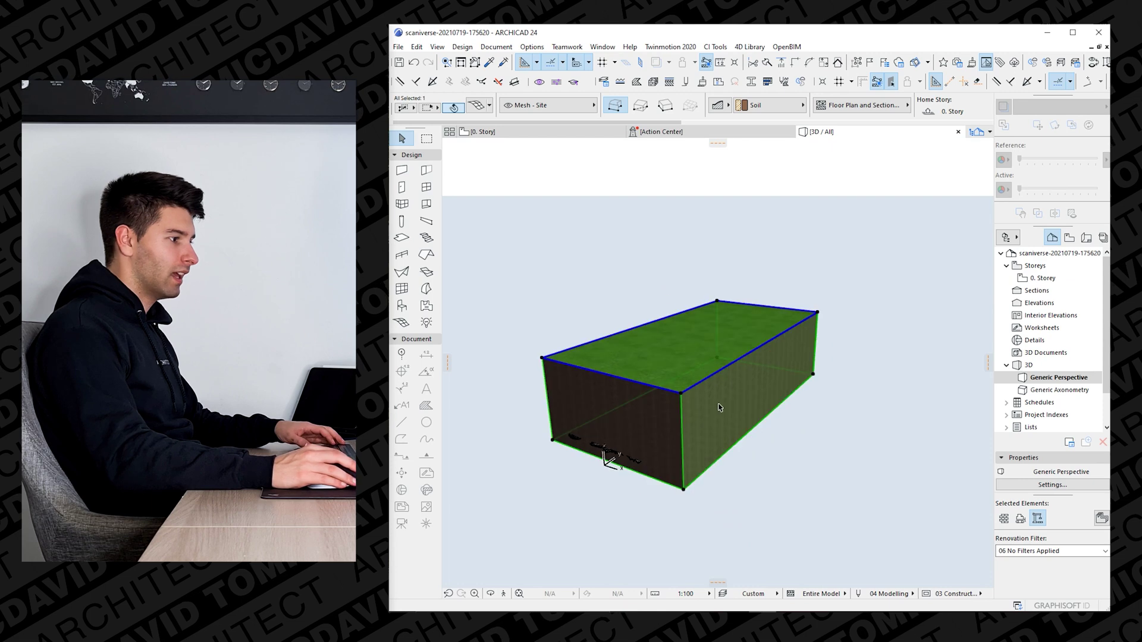
pyautogui.rightClick(697, 392)
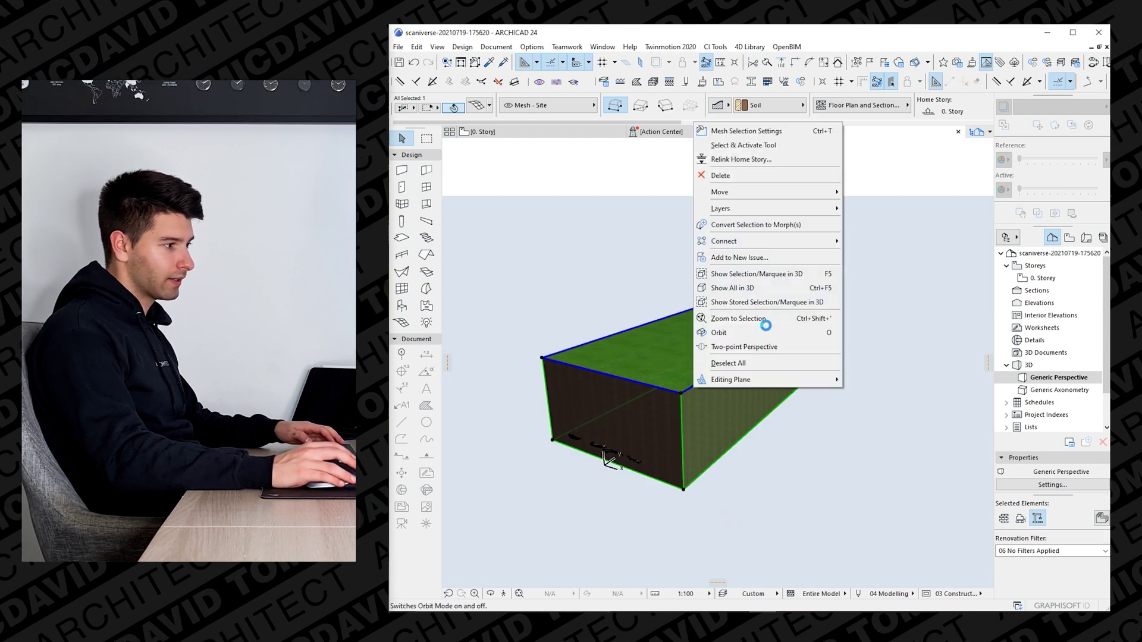
pyautogui.moveTo(780, 250)
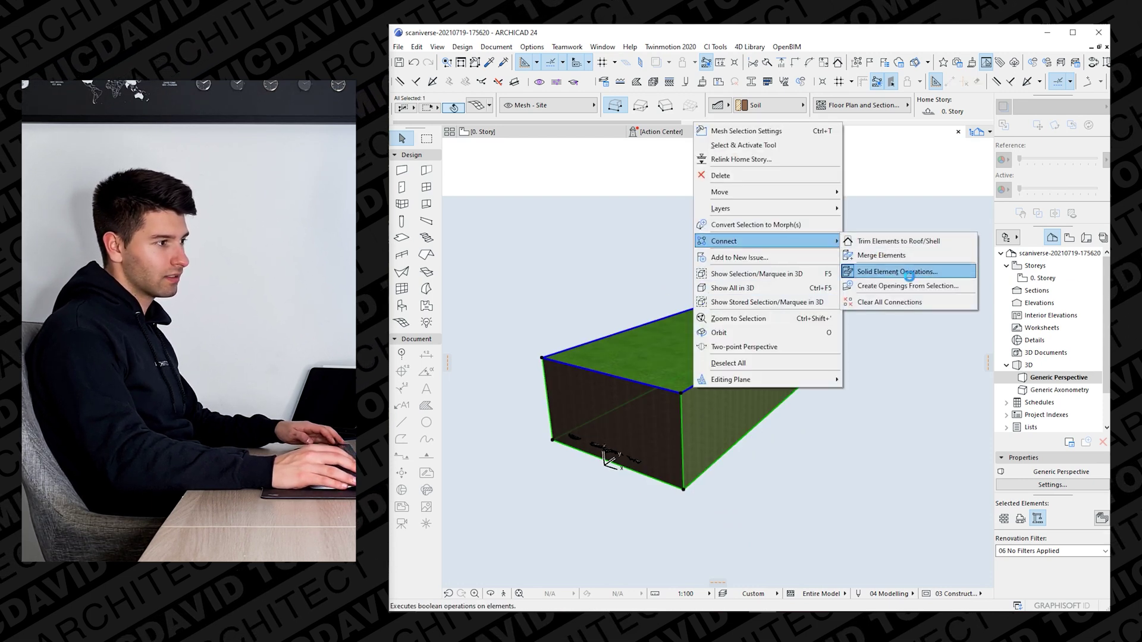
pyautogui.click(949, 274)
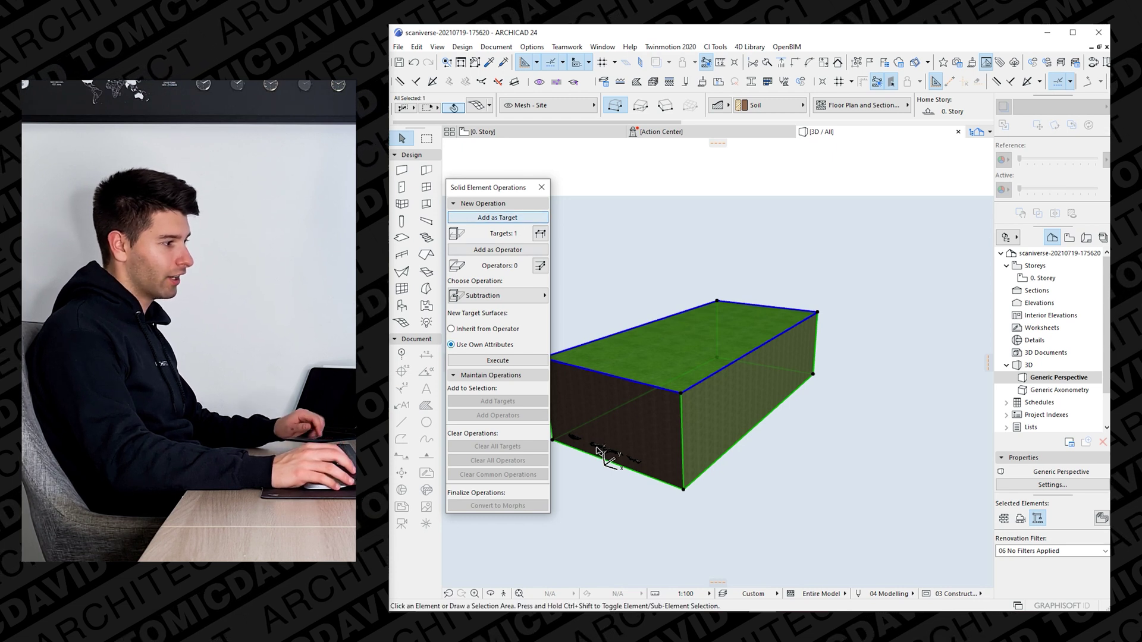
pyautogui.press('Escape')
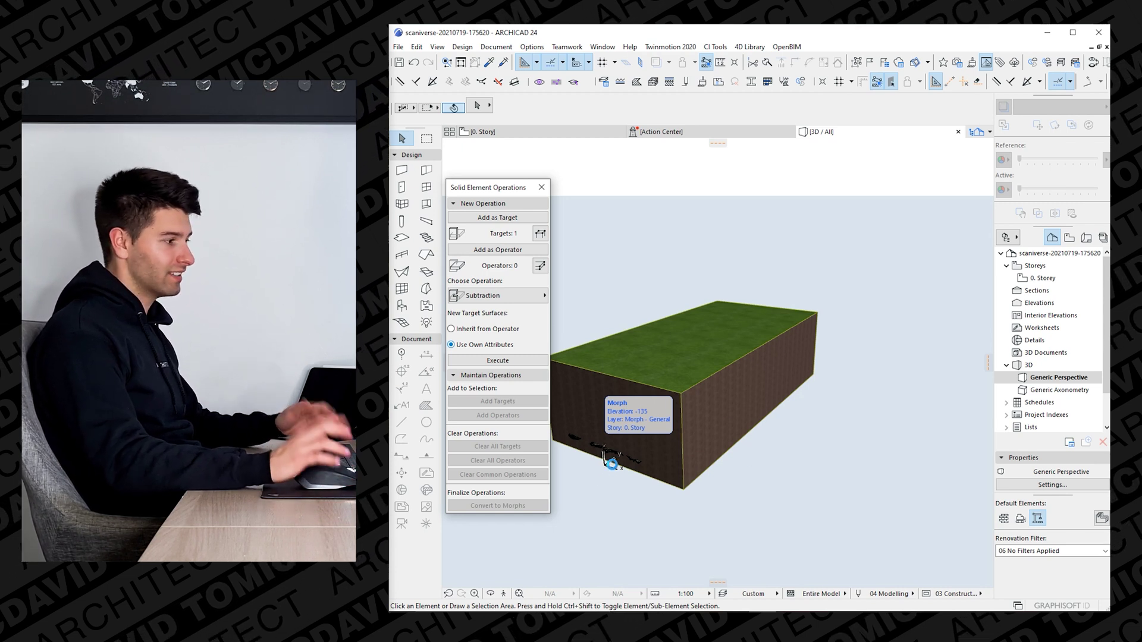
pyautogui.click(612, 462)
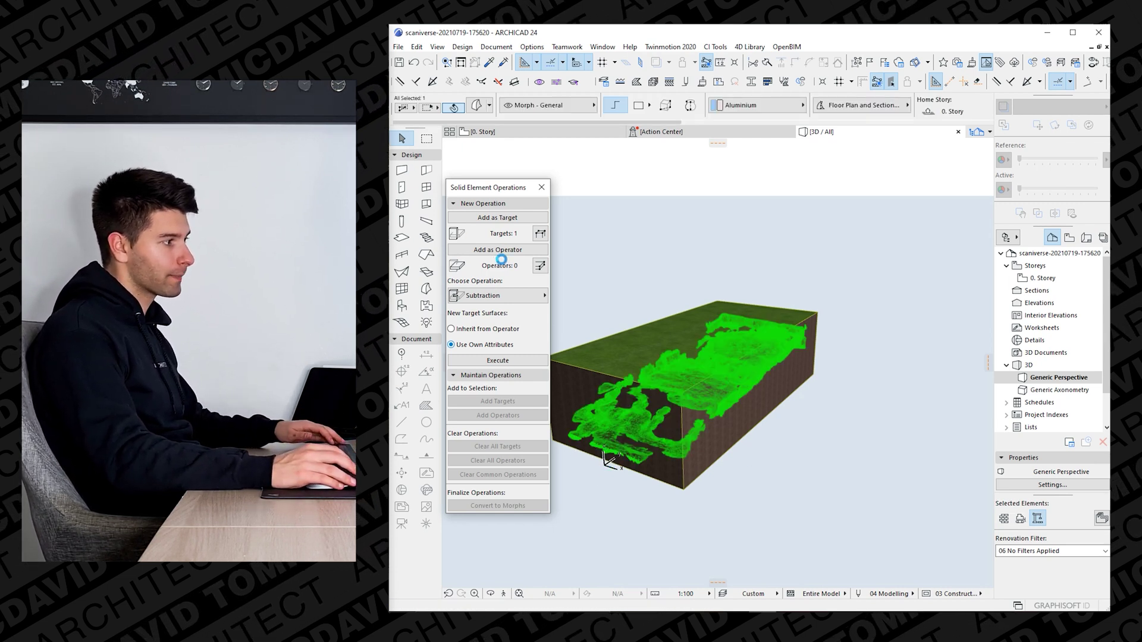
pyautogui.click(501, 260)
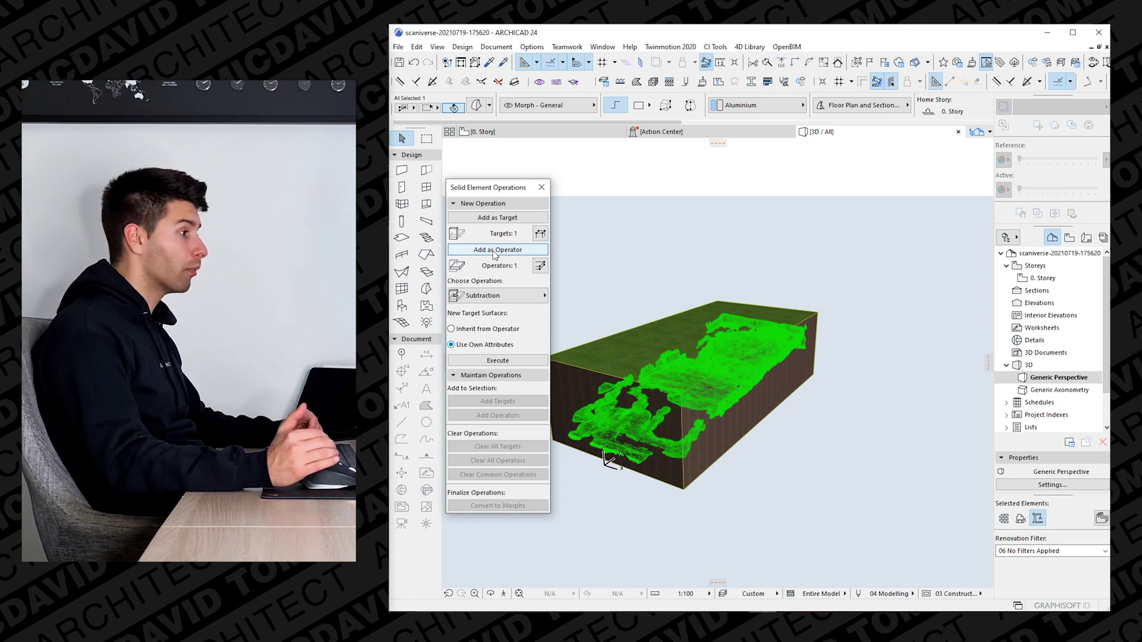
# - Execute Subtraction with upward extrusion on the soil mesh, keeping its own attributes, and deselect it
pyautogui.click(505, 295)
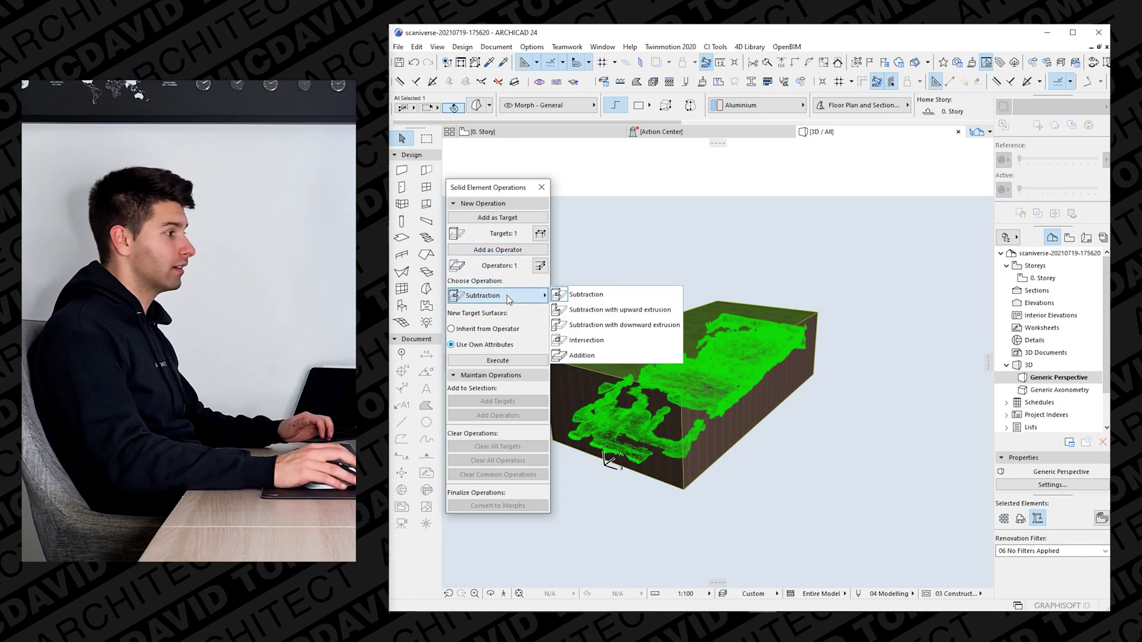
pyautogui.click(627, 309)
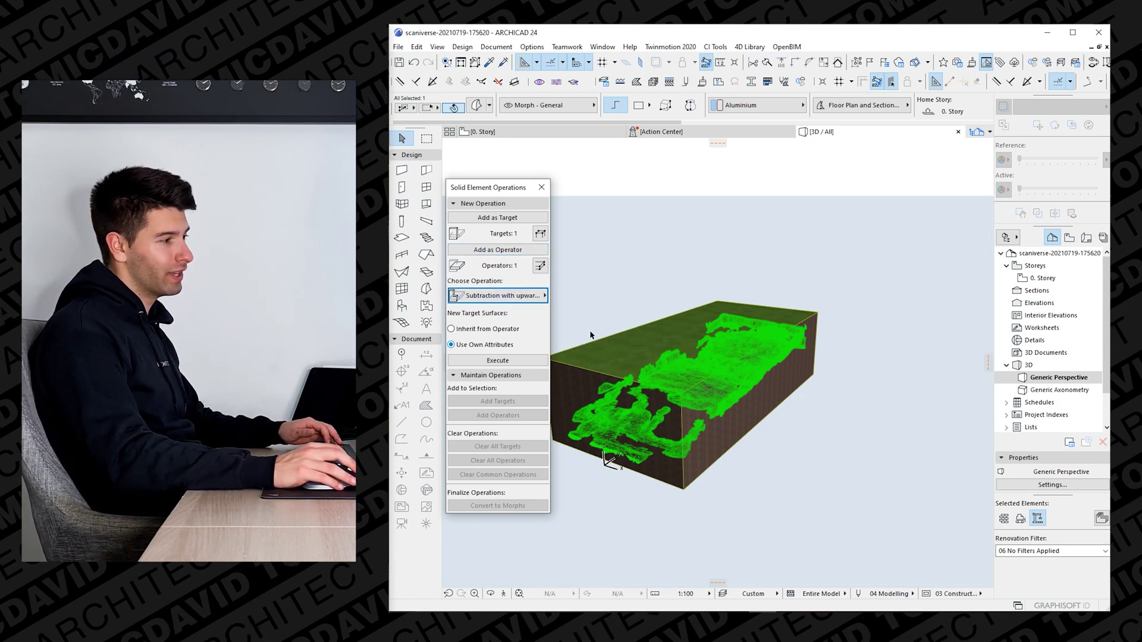
pyautogui.click(504, 362)
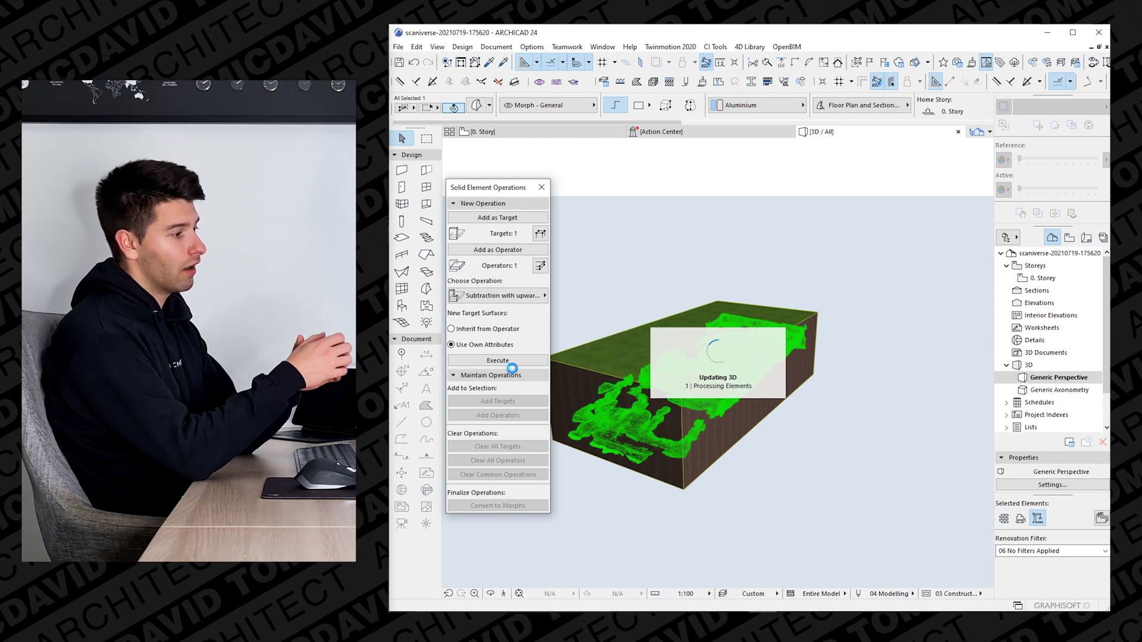
pyautogui.click(541, 187)
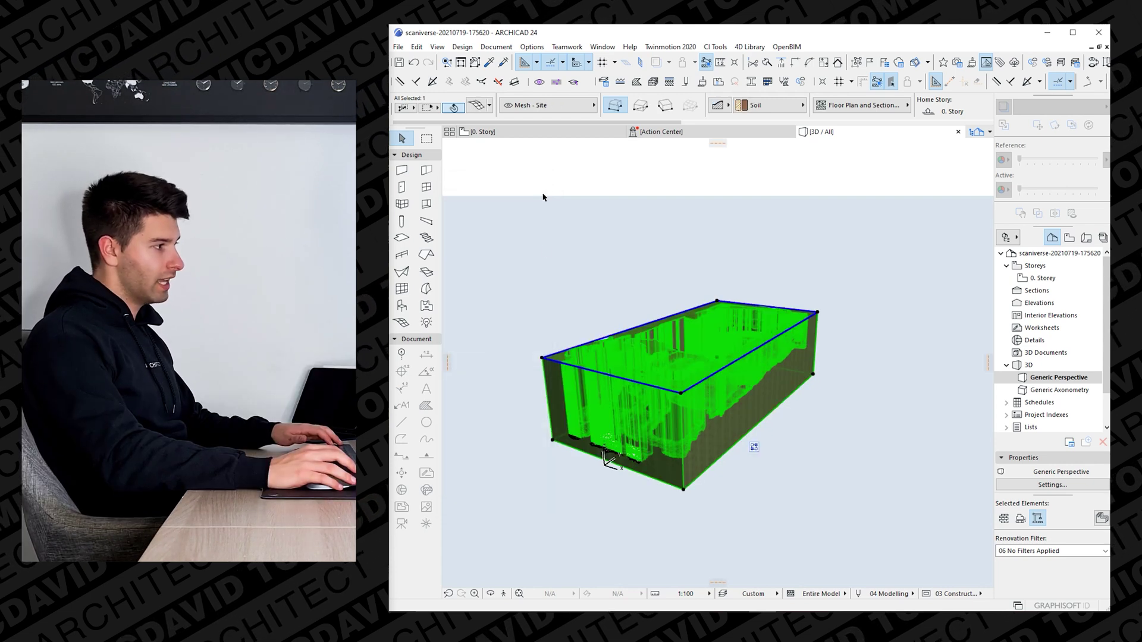
pyautogui.click(548, 273)
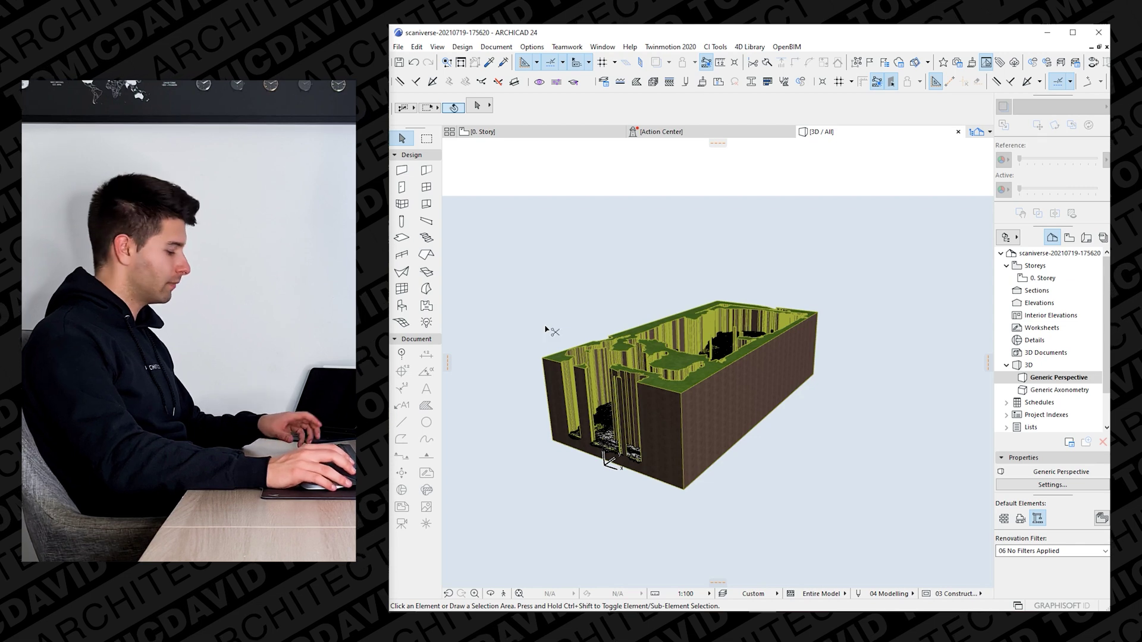
# - Hide the Morph - General layer in the layer settings to leave only the carved mesh showing
pyautogui.hotkey('ctrl', 'l')
pyautogui.scroll(-5, 713, 384)
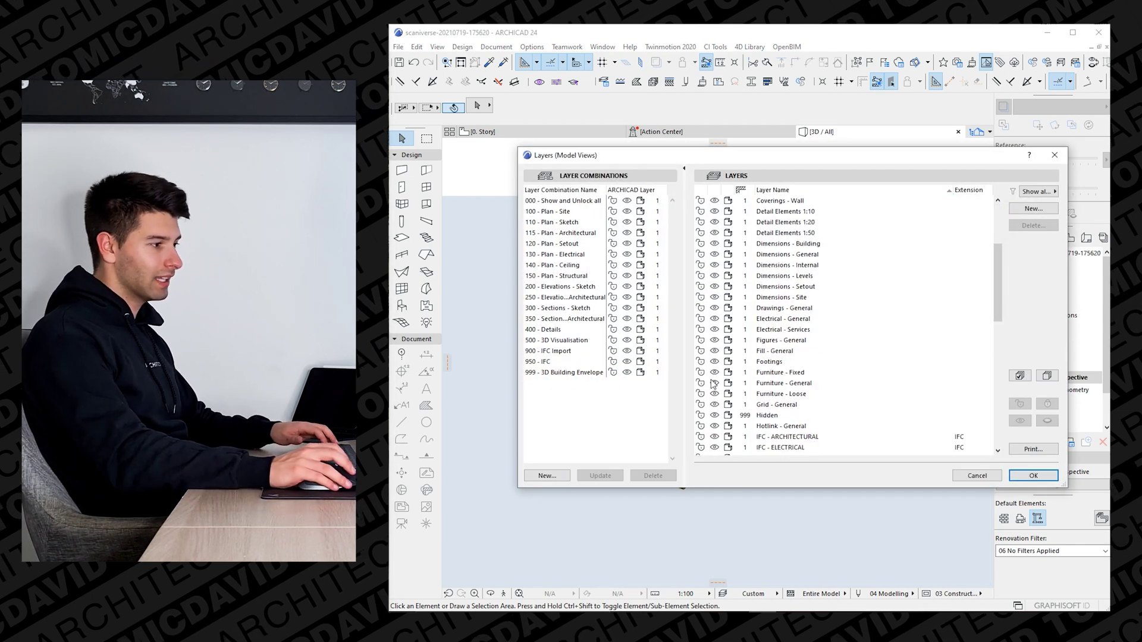
pyautogui.scroll(-5, 713, 384)
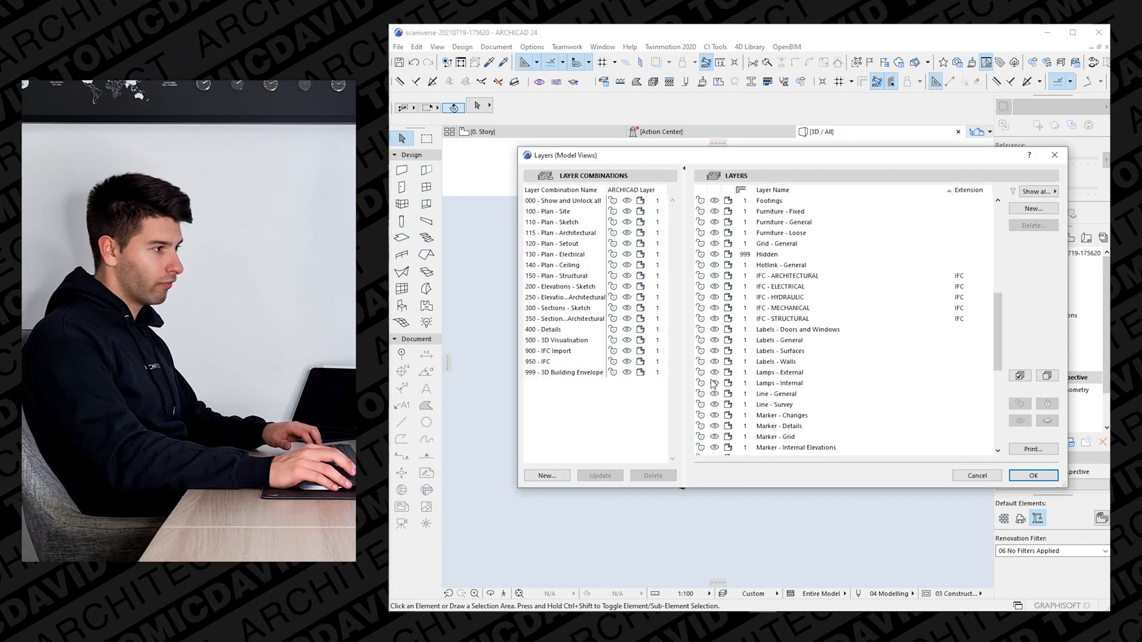
pyautogui.scroll(-5, 713, 383)
pyautogui.click(773, 362)
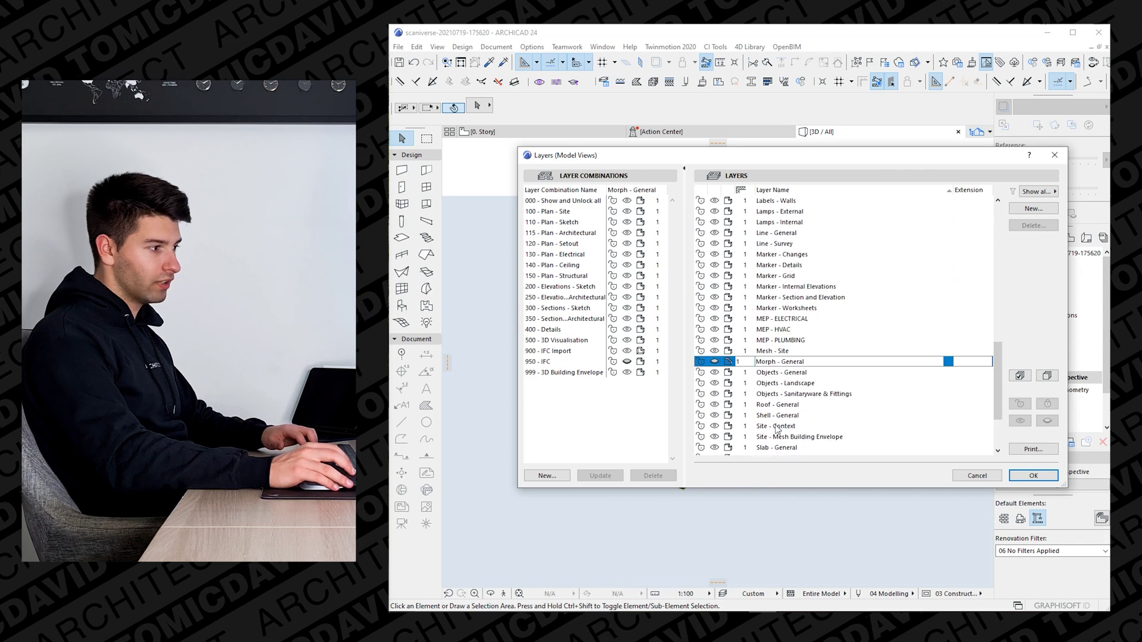
pyautogui.click(1039, 482)
# - Offset the soil mesh's short edge nearest the origin inward to trim the uncut border, and deselect the mesh
pyautogui.keyDown('shift'); pyautogui.moveTo(606, 412); pyautogui.dragTo(822, 361, button='middle'); pyautogui.keyUp('shift')
pyautogui.scroll(-5, 607, 462)
pyautogui.moveTo(606, 463)
pyautogui.keyDown('shift'); pyautogui.mouseDown(button='middle')
pyautogui.moveTo(625, 424)
pyautogui.moveTo(563, 423)
pyautogui.moveTo(611, 467)
pyautogui.mouseUp(button='middle'); pyautogui.keyUp('shift')
pyautogui.scroll(2, 585, 444)
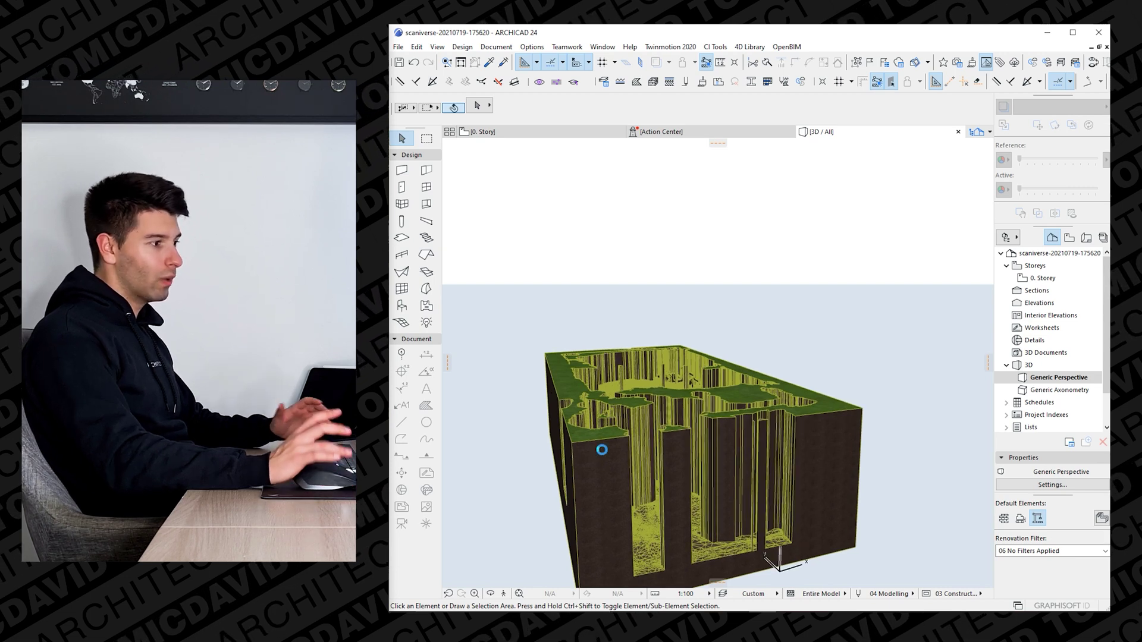
pyautogui.click(610, 374)
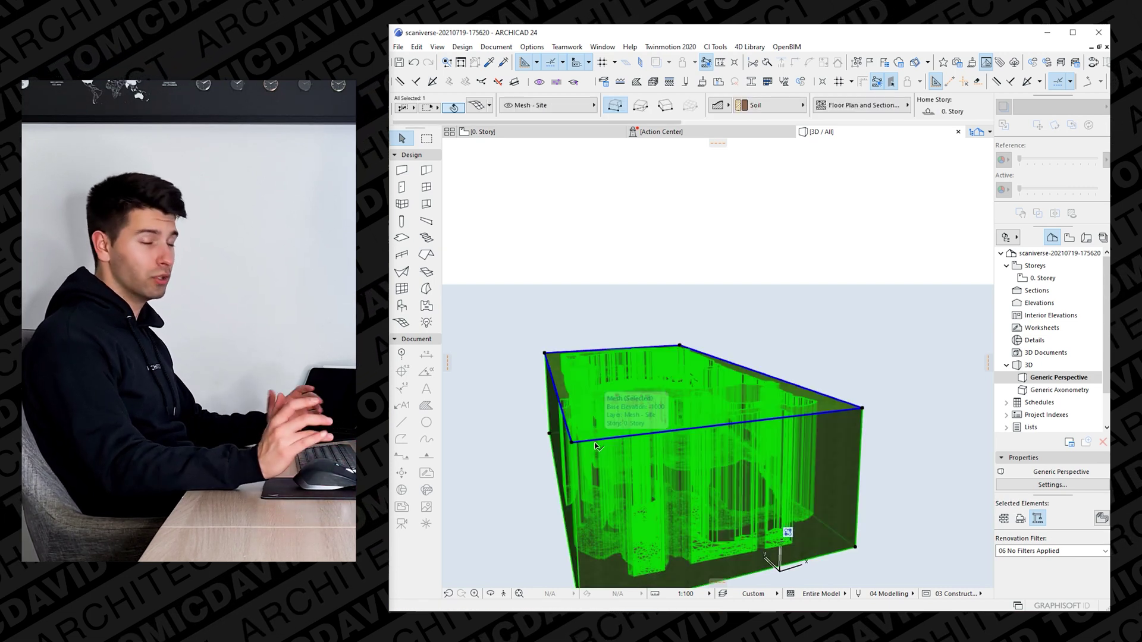
pyautogui.keyDown('shift'); pyautogui.moveTo(665, 453); pyautogui.dragTo(744, 464, button='middle'); pyautogui.keyUp('shift')
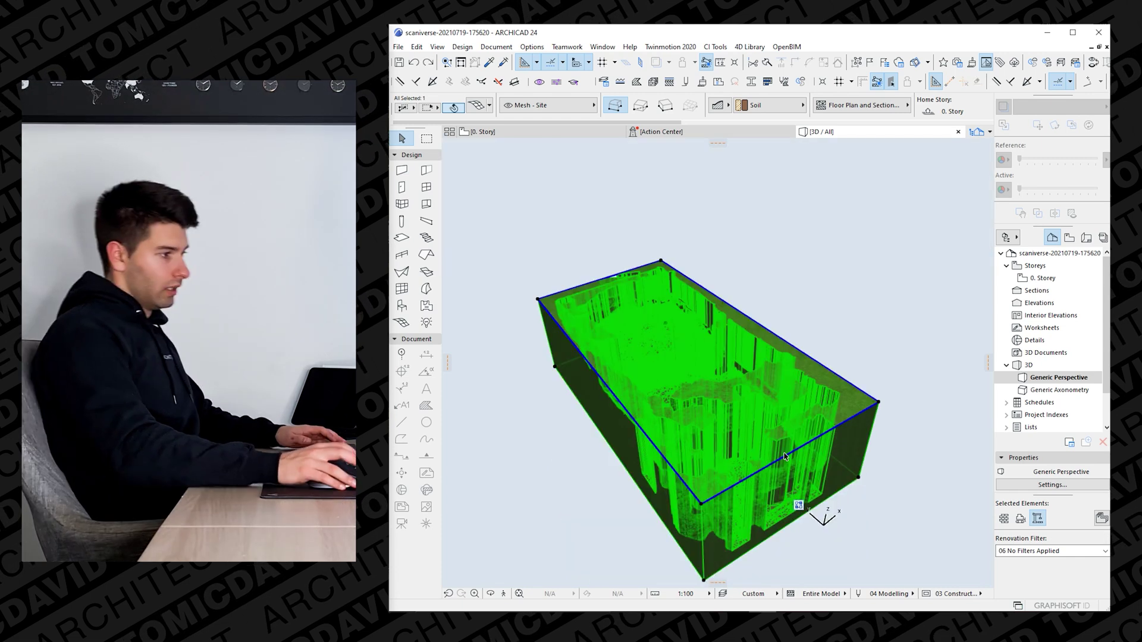
pyautogui.click(767, 468)
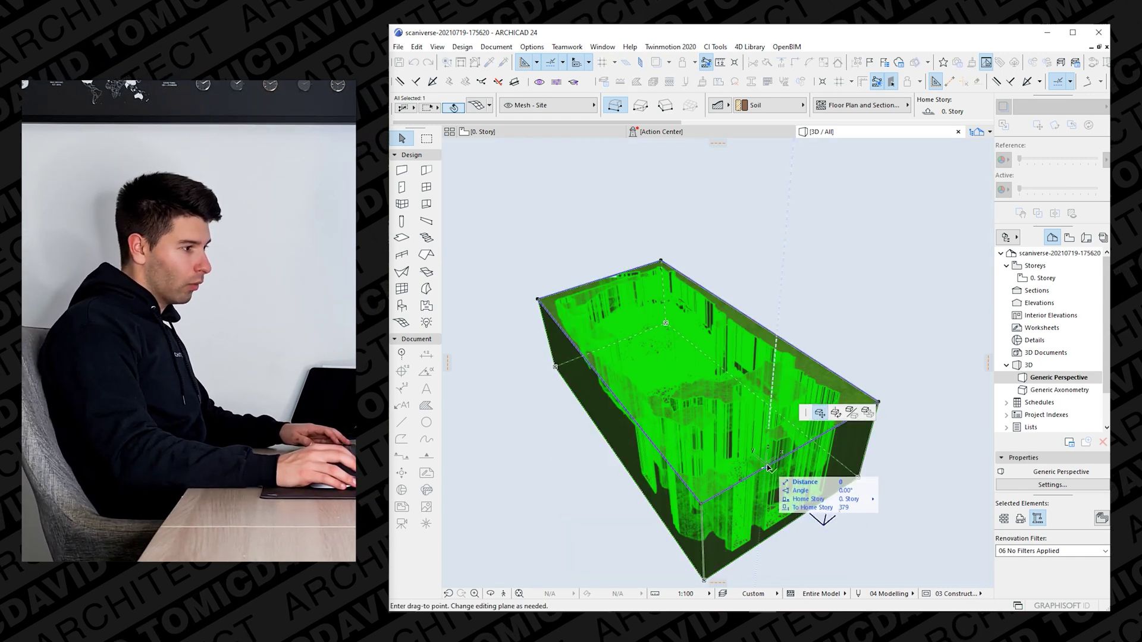
pyautogui.click(768, 470)
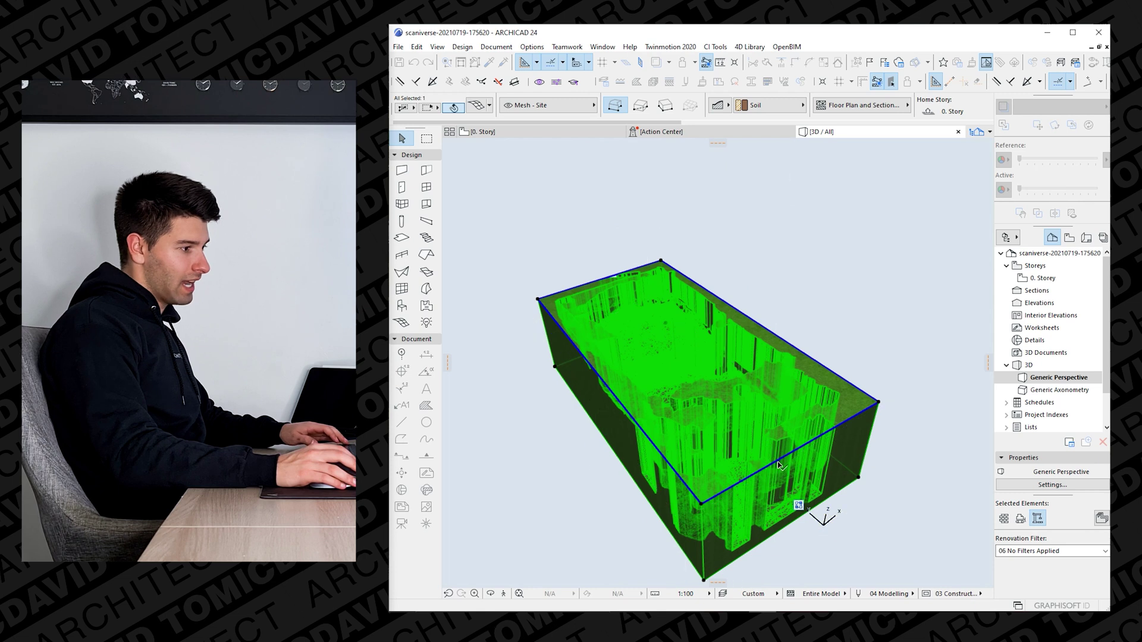
pyautogui.click(781, 463)
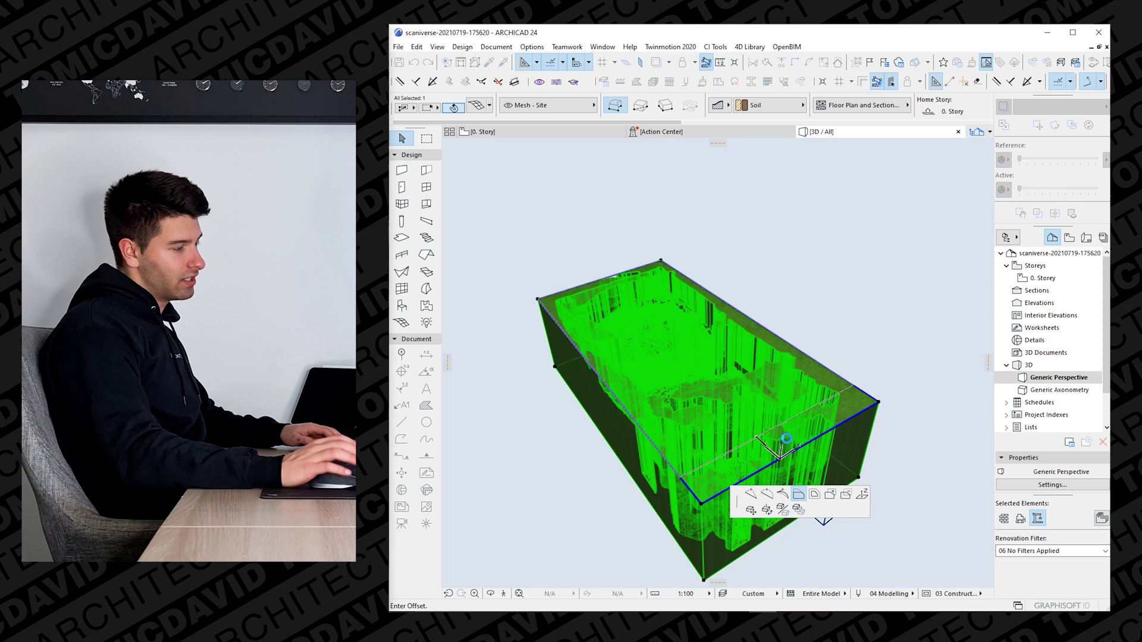
pyautogui.click(787, 439)
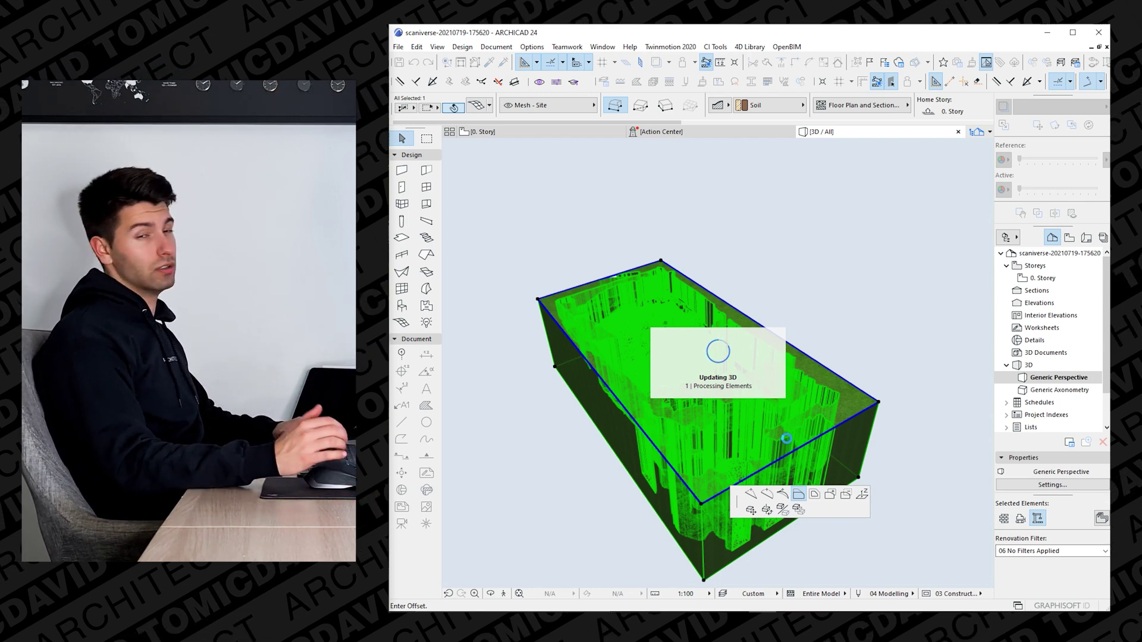
pyautogui.press('Escape')
# - On the floor plan, add nodes at regular intervals along the soil mesh's outline, including its left long edge
pyautogui.keyDown('shift'); pyautogui.moveTo(785, 418); pyautogui.dragTo(778, 461, button='middle'); pyautogui.keyUp('shift')
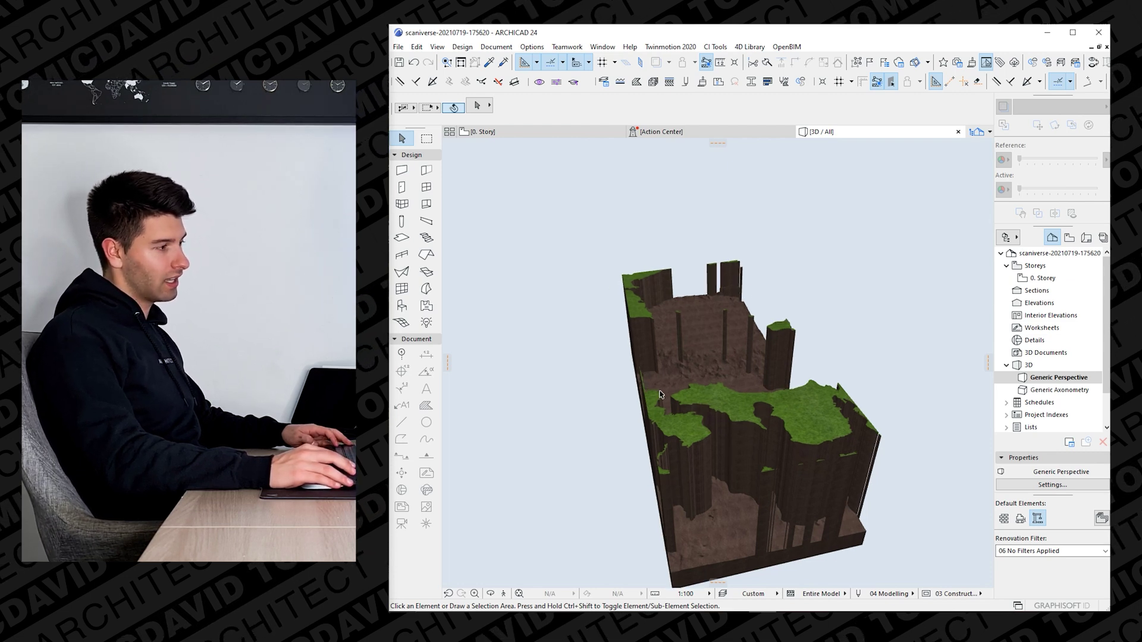
pyautogui.keyDown('shift'); pyautogui.moveTo(786, 435); pyautogui.dragTo(588, 529, button='middle'); pyautogui.keyUp('shift')
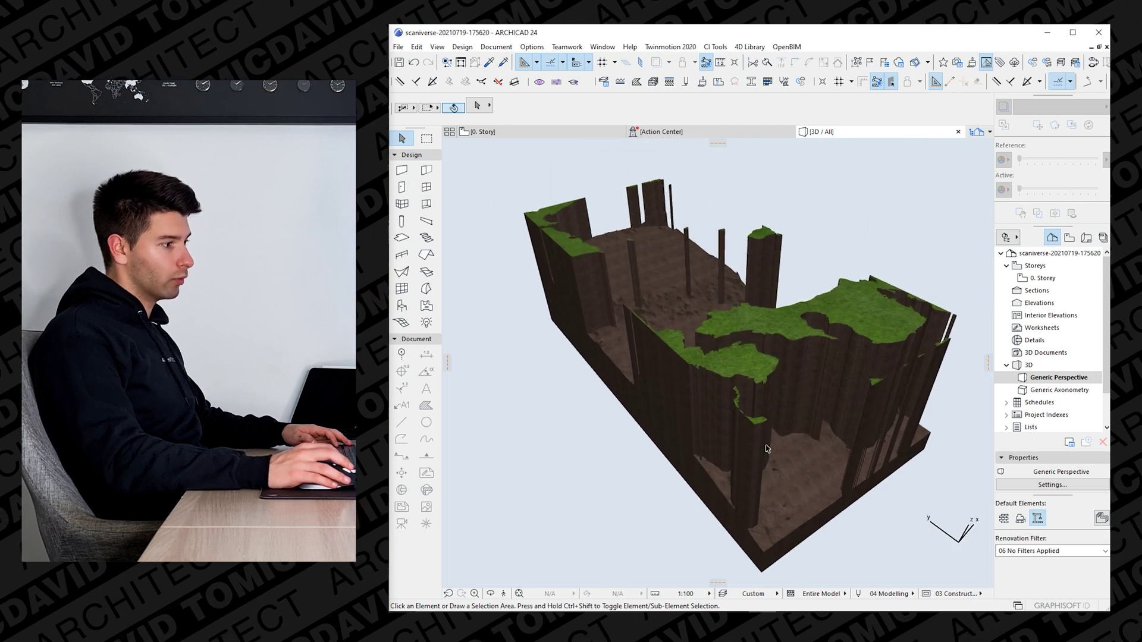
pyautogui.click(505, 135)
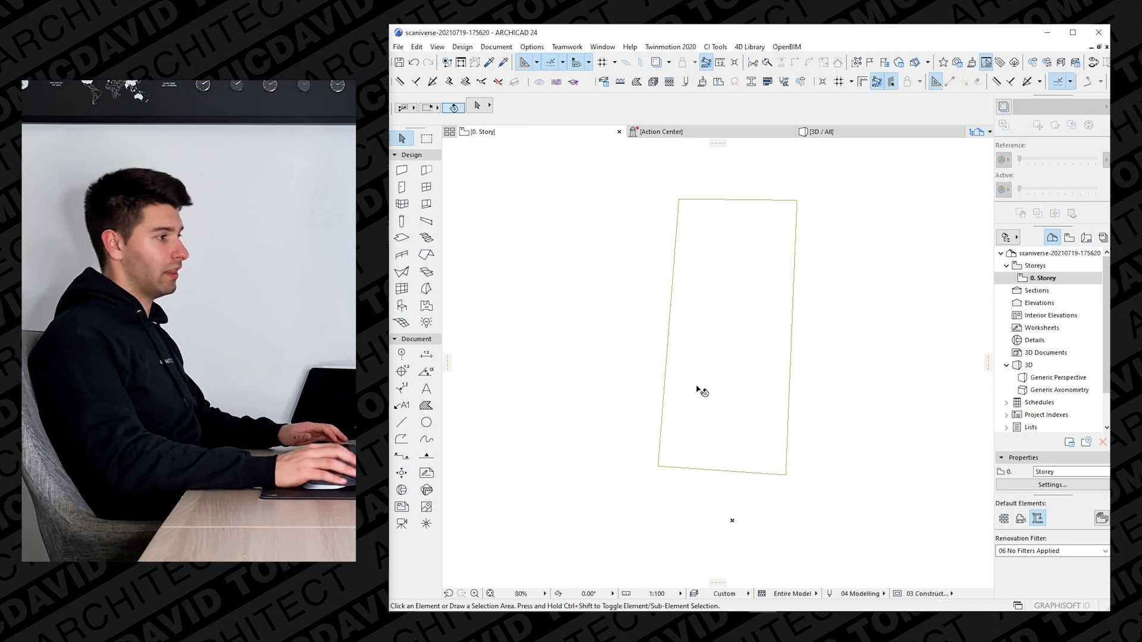
pyautogui.click(768, 390)
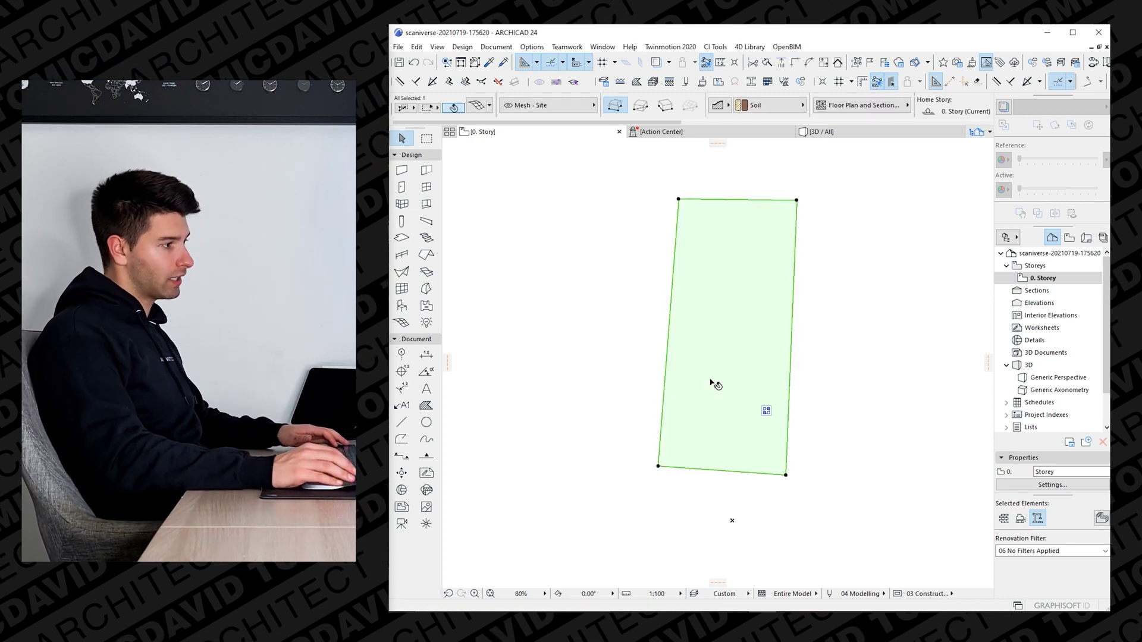
pyautogui.click(401, 321)
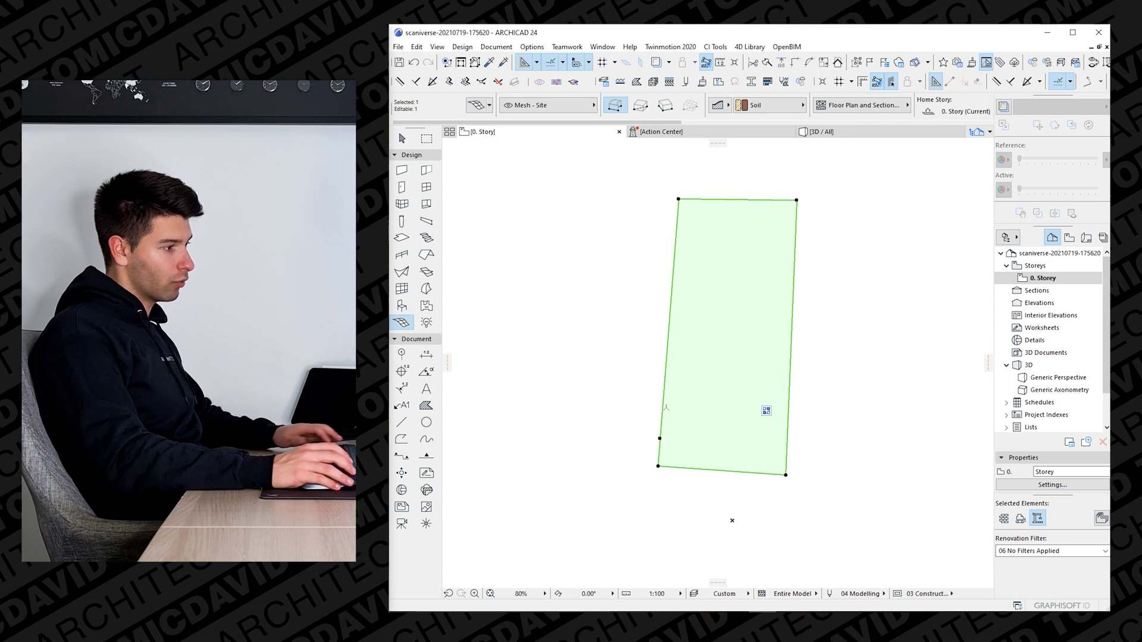
pyautogui.click(659, 438)
pyautogui.click(662, 405)
pyautogui.click(665, 365)
pyautogui.click(665, 364)
pyautogui.click(669, 319)
pyautogui.click(669, 317)
# - In the 3D view, lower the soil mesh's top corner node beside the low end of the terrain to the carved surface level
pyautogui.press('F3')
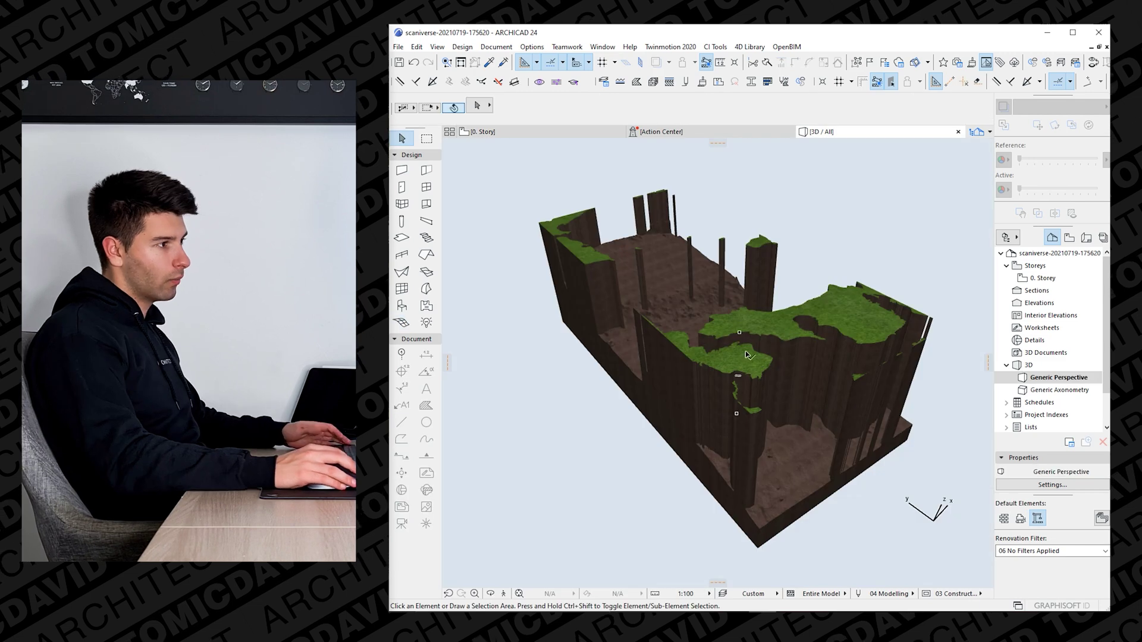
pyautogui.click(737, 391)
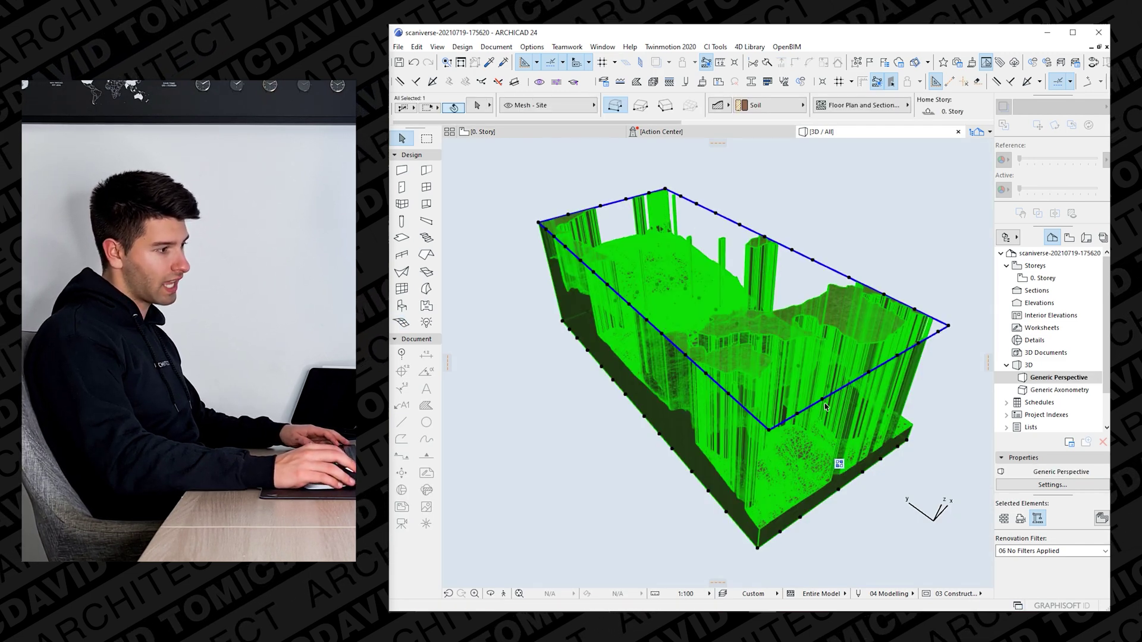
pyautogui.moveTo(841, 401)
pyautogui.keyDown('shift'); pyautogui.mouseDown(button='middle')
pyautogui.moveTo(842, 330)
pyautogui.moveTo(823, 333)
pyautogui.moveTo(945, 259)
pyautogui.mouseUp(button='middle'); pyautogui.keyUp('shift')
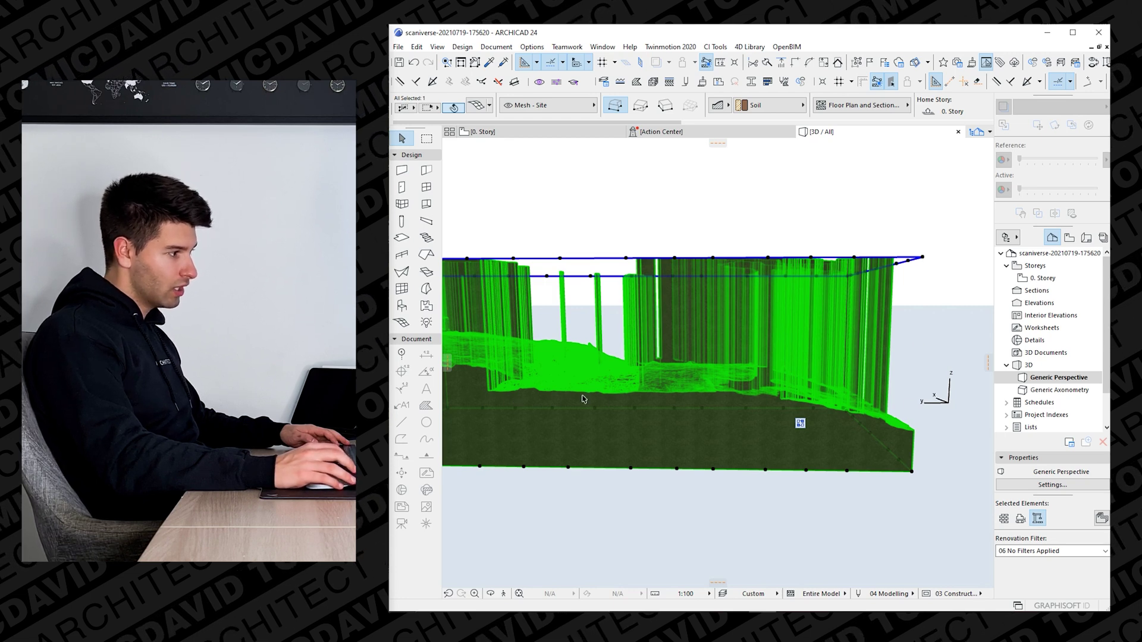
pyautogui.keyDown('shift'); pyautogui.moveTo(608, 400); pyautogui.dragTo(814, 389, button='middle'); pyautogui.keyUp('shift')
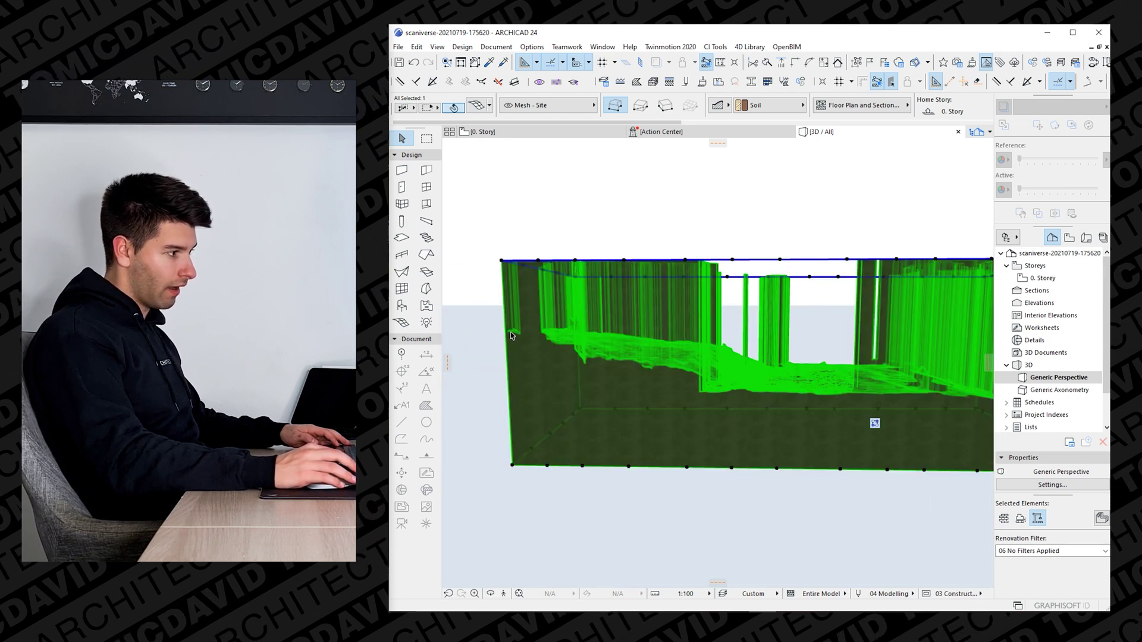
pyautogui.keyDown('shift'); pyautogui.moveTo(889, 396); pyautogui.dragTo(947, 275, button='middle'); pyautogui.keyUp('shift')
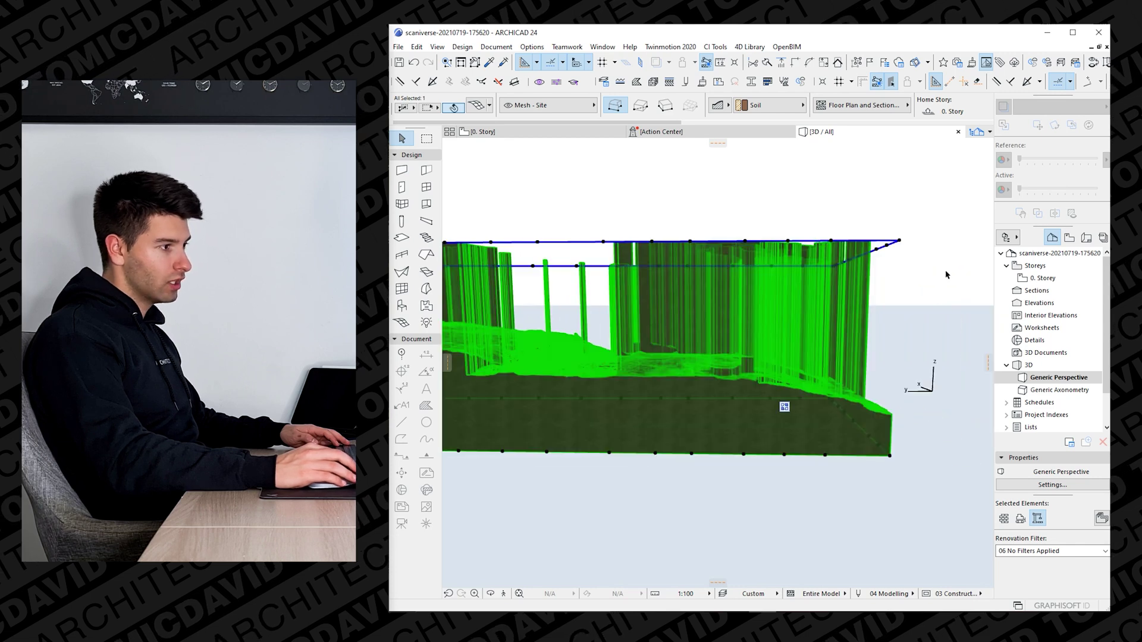
pyautogui.click(900, 242)
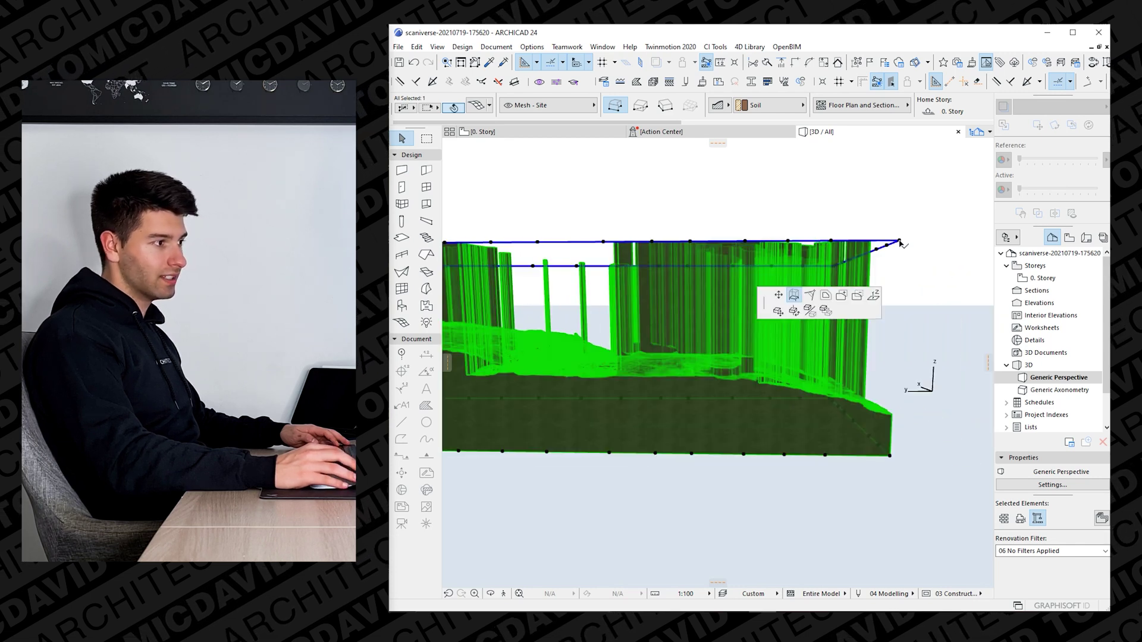
pyautogui.click(874, 300)
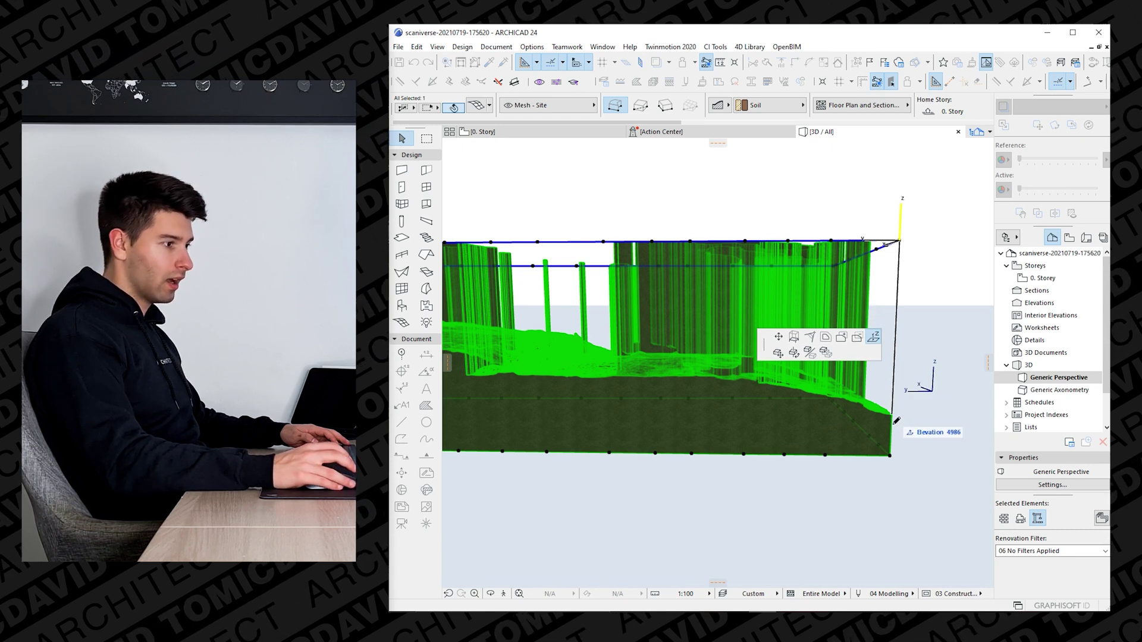
pyautogui.click(895, 421)
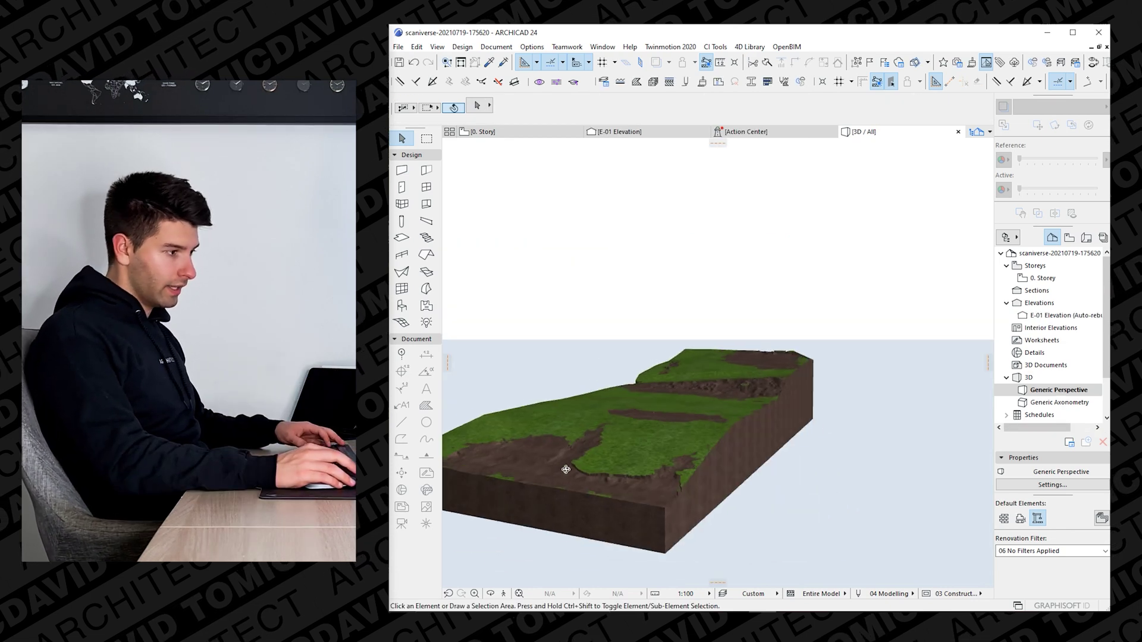
pyautogui.keyDown('shift'); pyautogui.moveTo(559, 466); pyautogui.dragTo(819, 443, button='middle'); pyautogui.keyUp('shift')
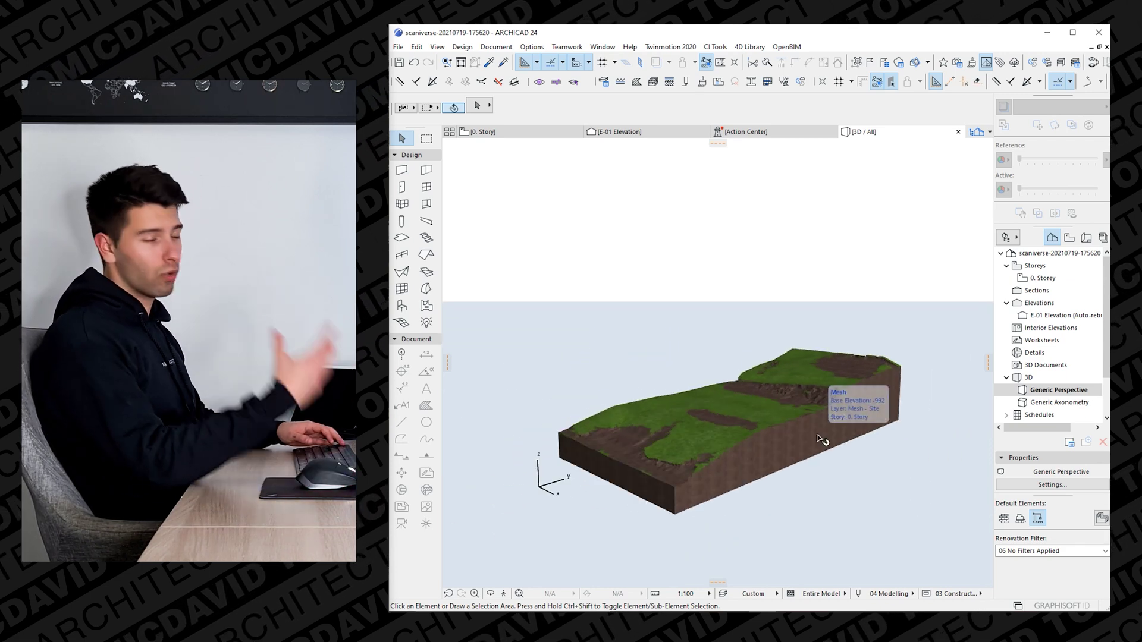
pyautogui.scroll(3, 759, 420)
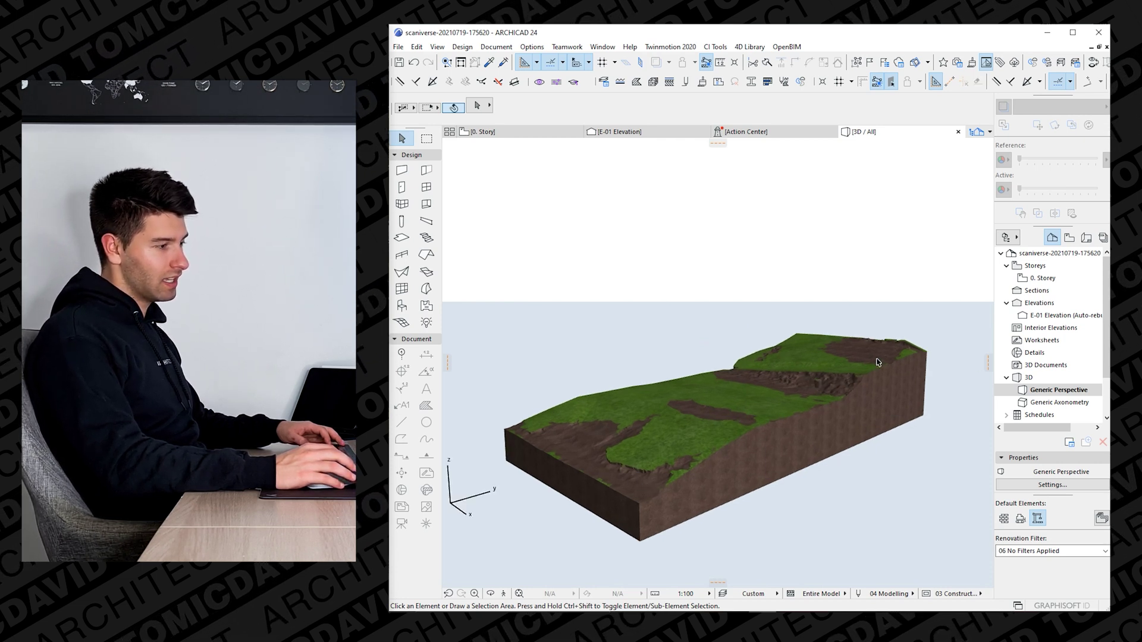
pyautogui.keyDown('shift'); pyautogui.moveTo(603, 437); pyautogui.dragTo(807, 465, button='middle'); pyautogui.keyUp('shift')
pyautogui.click(807, 465)
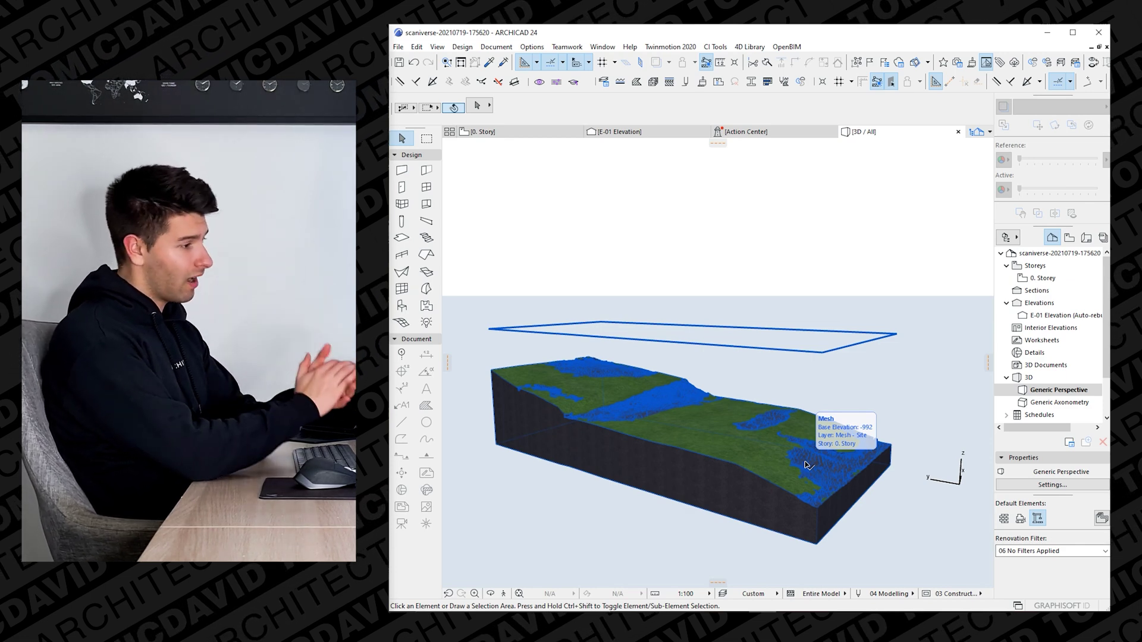
pyautogui.click(927, 424)
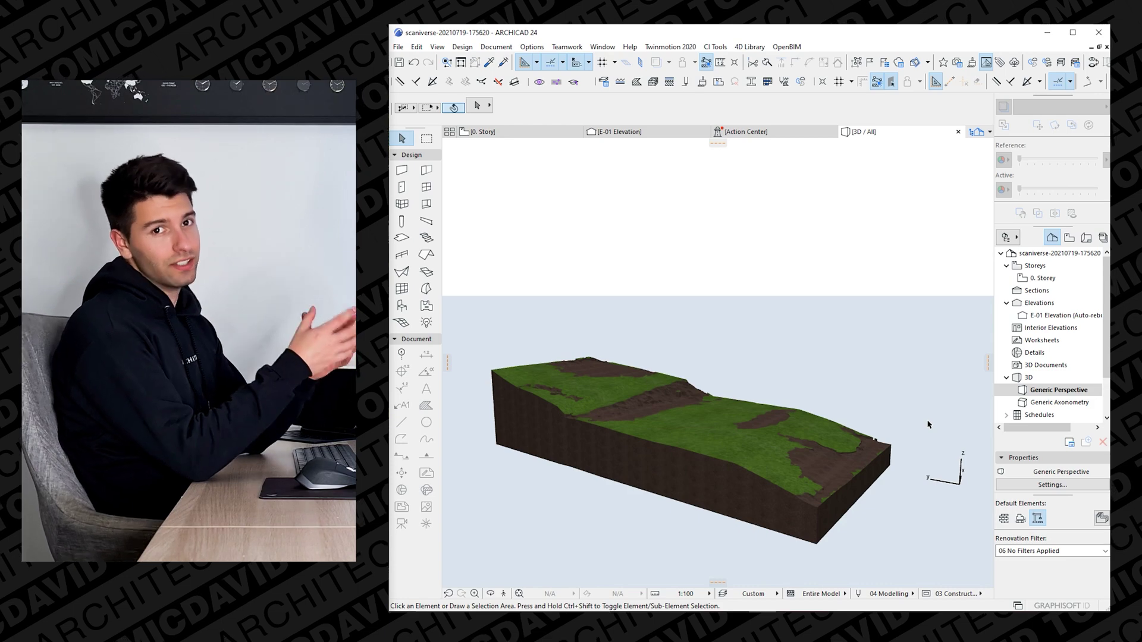